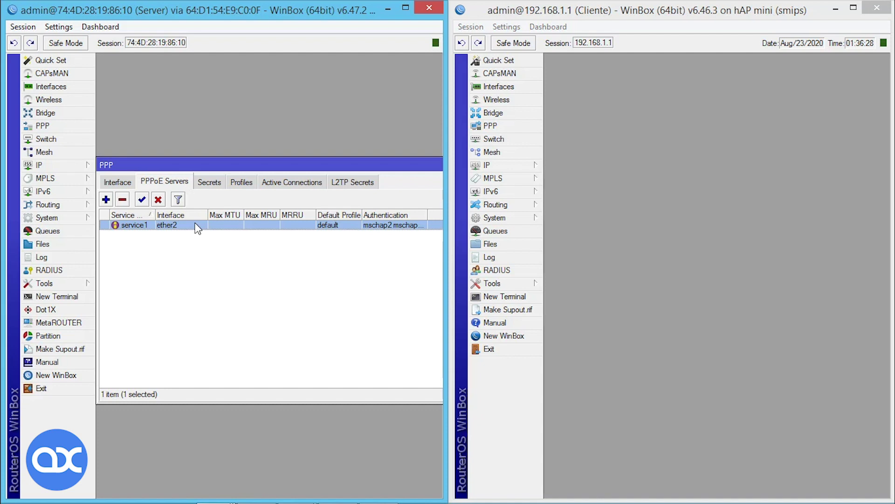
Review the two PPPoE secrets and the existing profiles, then start a new profile, profile1.
click(214, 186)
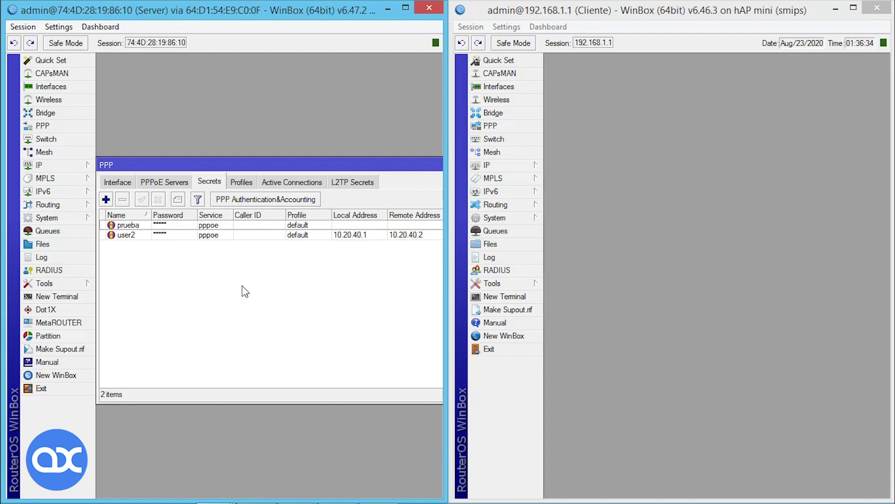
click(241, 182)
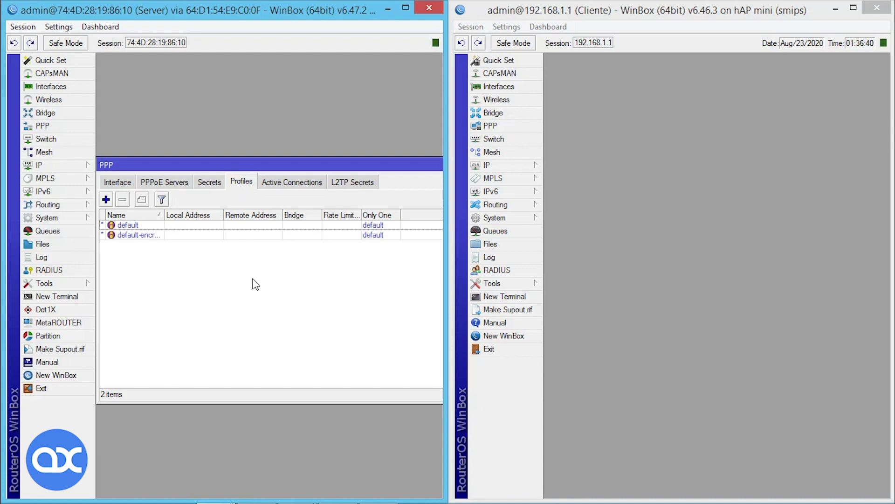
click(106, 204)
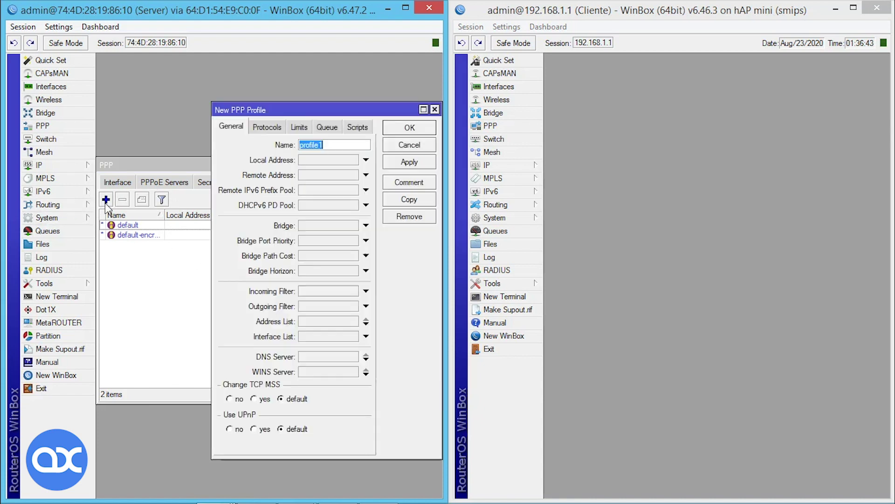
Give profile1 local address 10.20.30.1 and remote address pppoe, after checking that pool in IP > Pool.
click(315, 161)
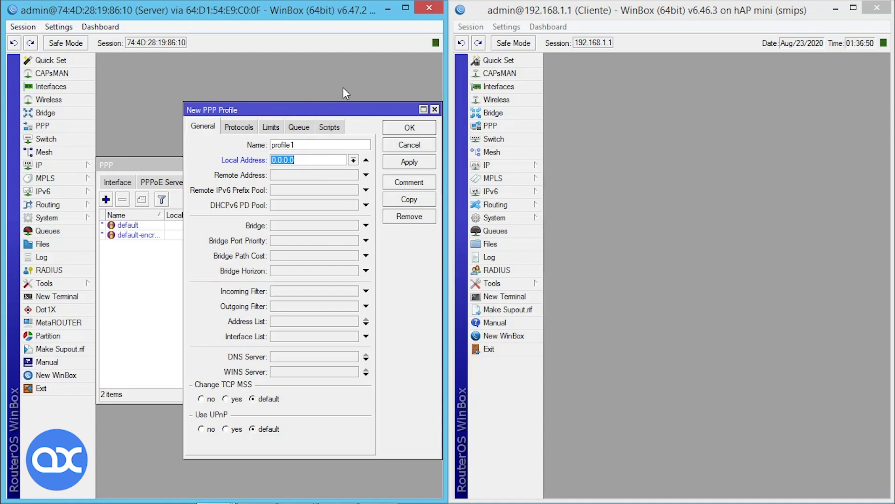
text(10.20.)
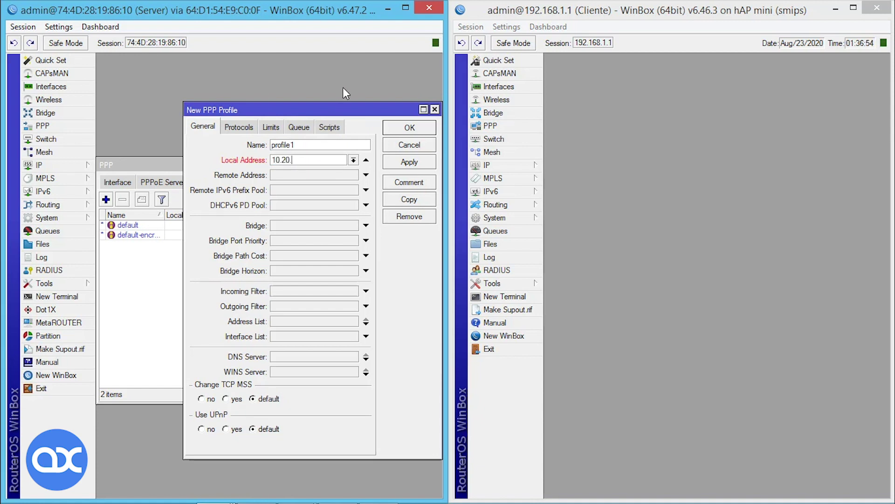
text(30.1)
click(332, 179)
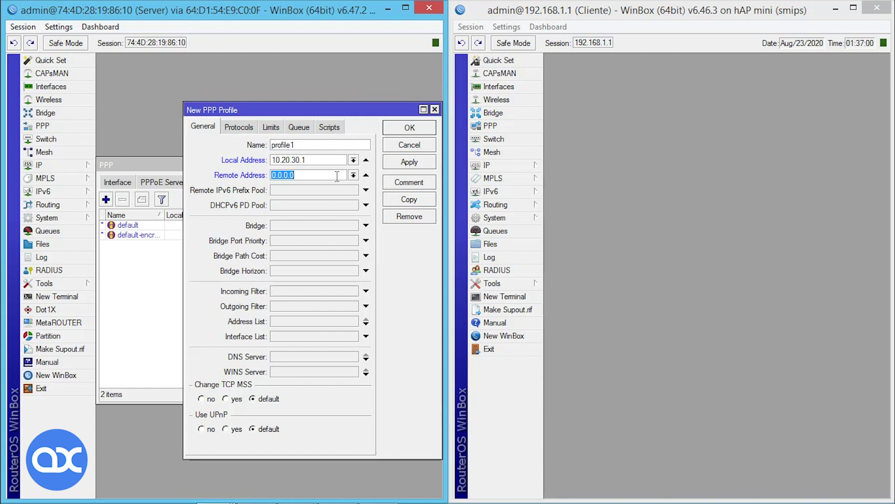
click(41, 165)
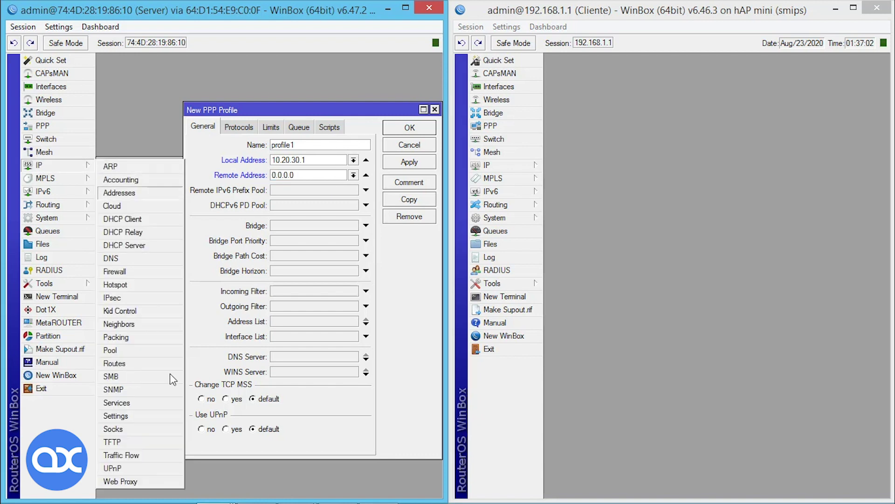
click(154, 350)
click(163, 220)
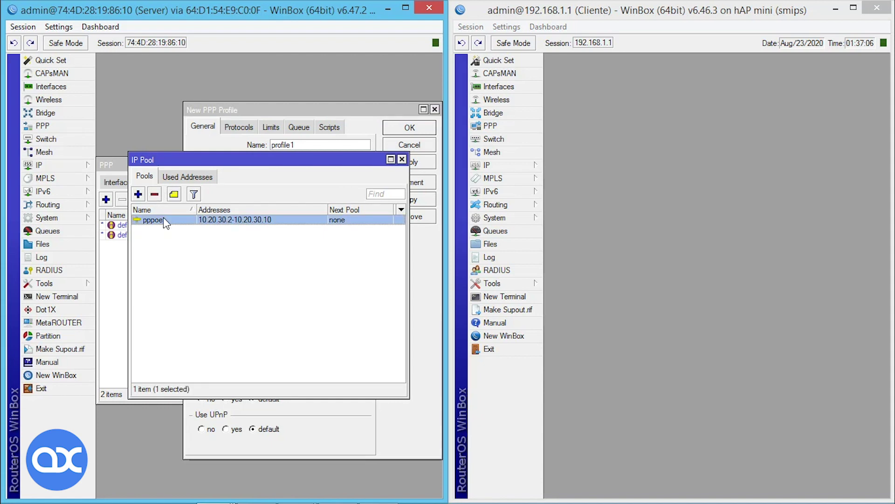
drag(223, 174, 230, 234)
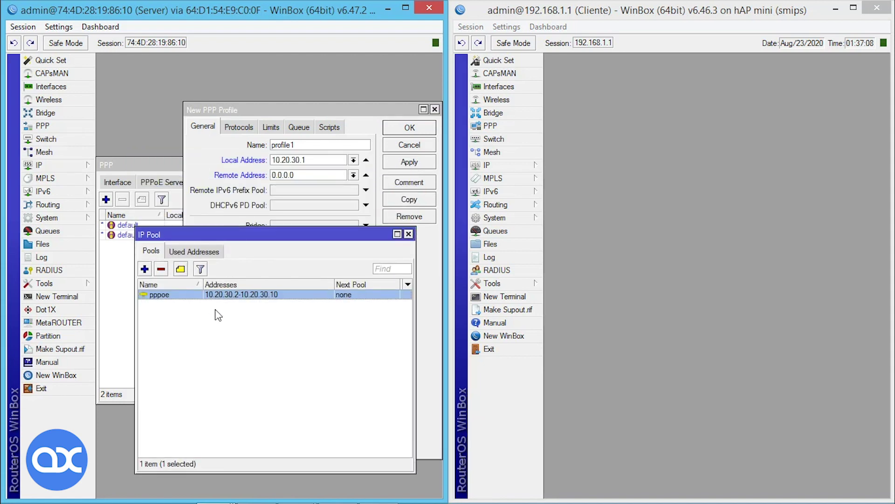
click(409, 234)
click(354, 175)
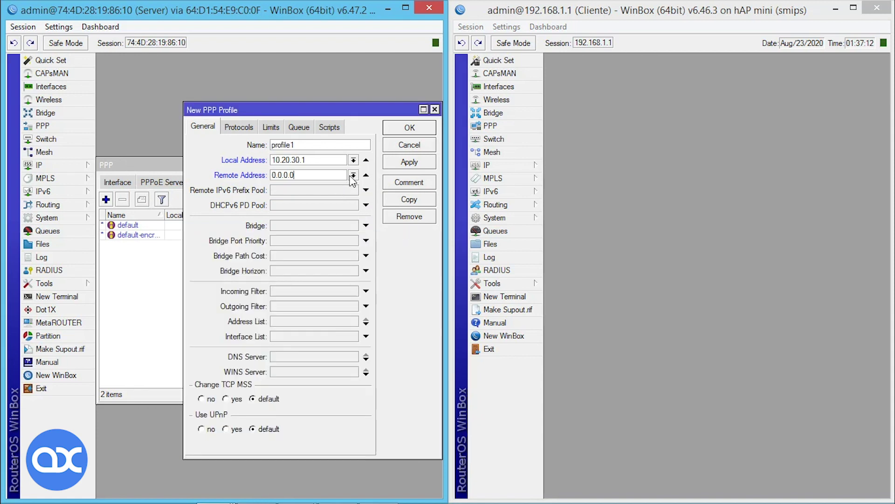
click(348, 186)
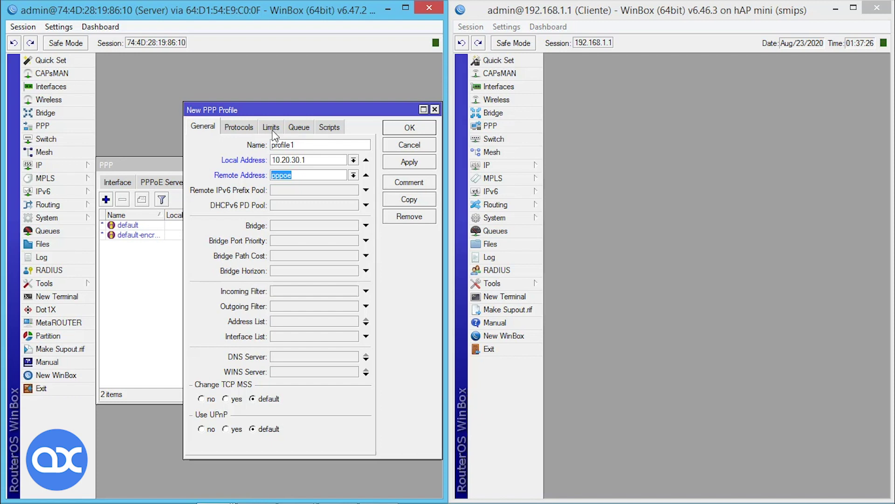
Set profile1's Rate Limit (rx/tx) to 3m/4m on the Limits tab and save the profile.
click(273, 133)
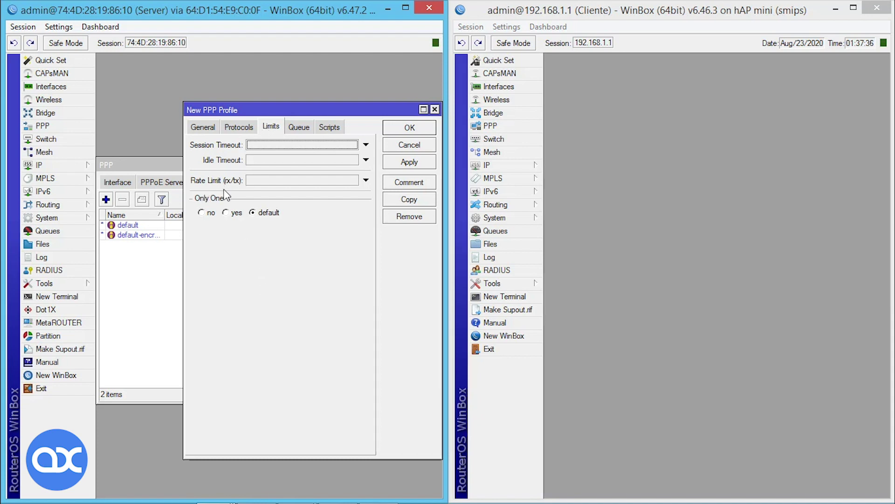
click(259, 182)
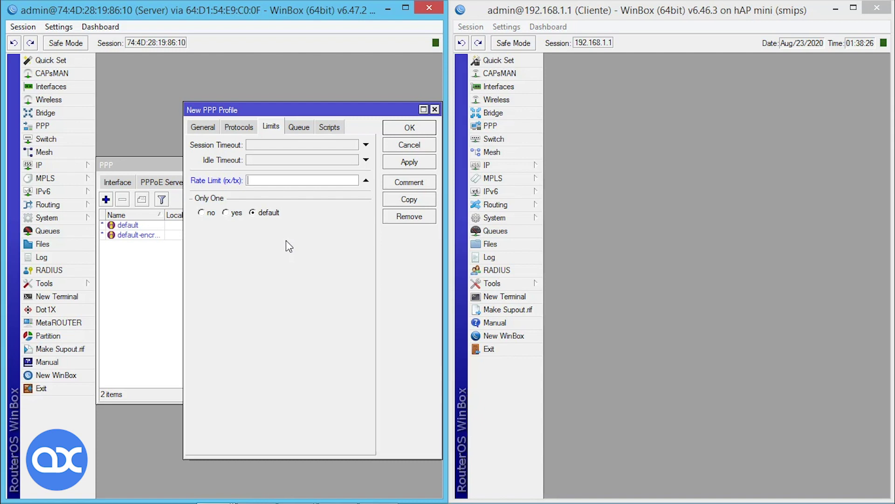
text(3m/4m)
click(404, 164)
click(412, 125)
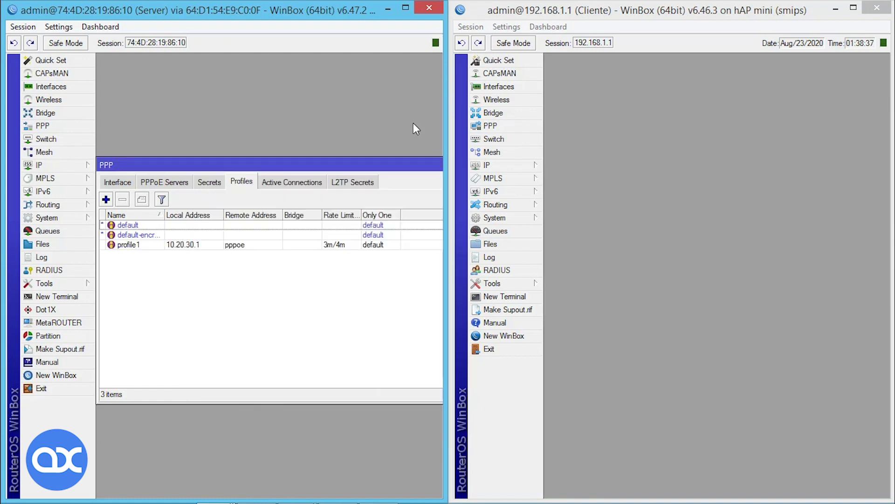
Change the secret prueba's profile from default to profile1 and save it.
click(322, 243)
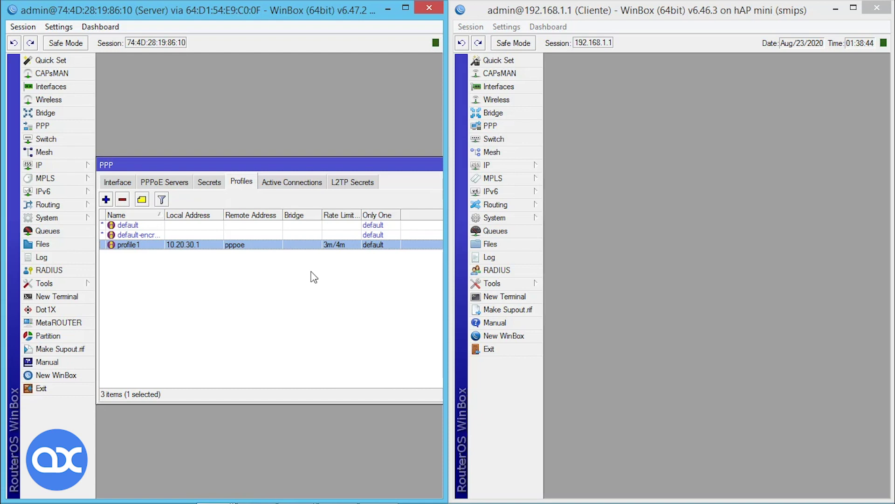
click(212, 181)
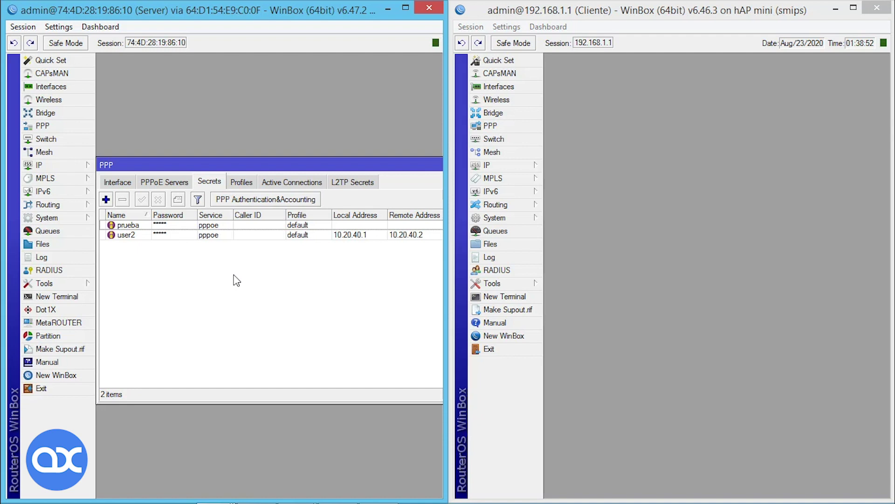
click(172, 225)
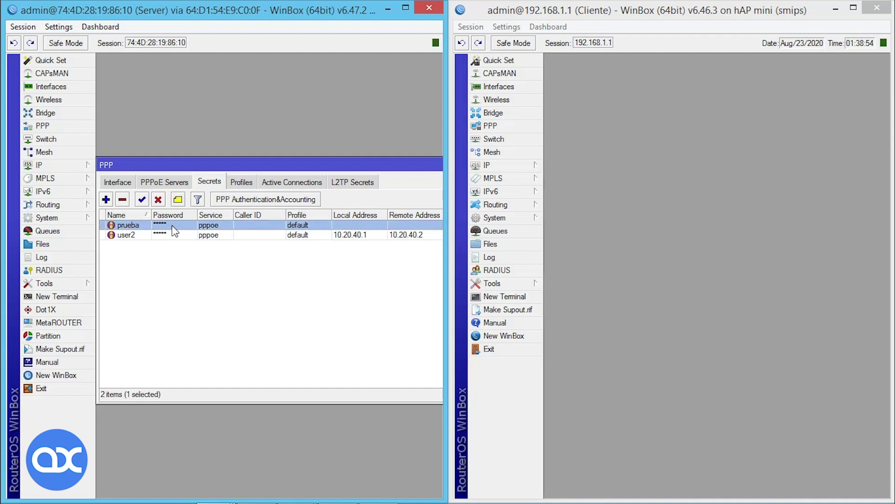
double_click(173, 226)
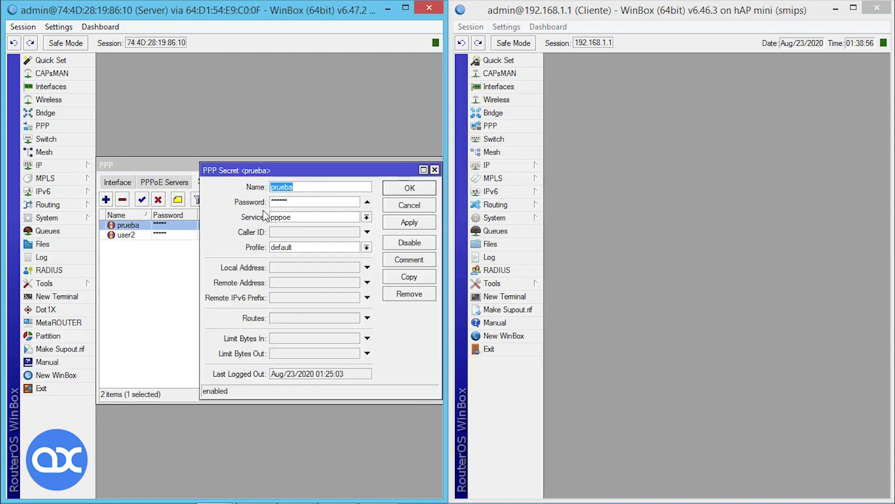
click(368, 248)
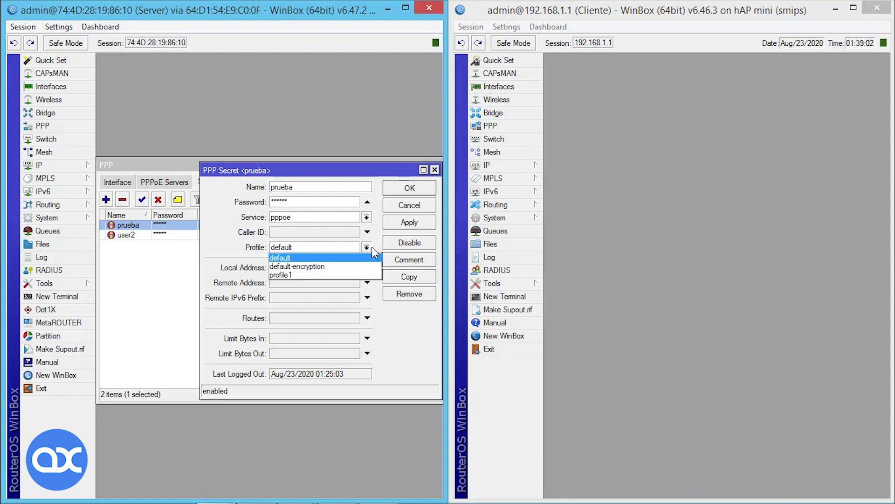
click(334, 275)
click(408, 223)
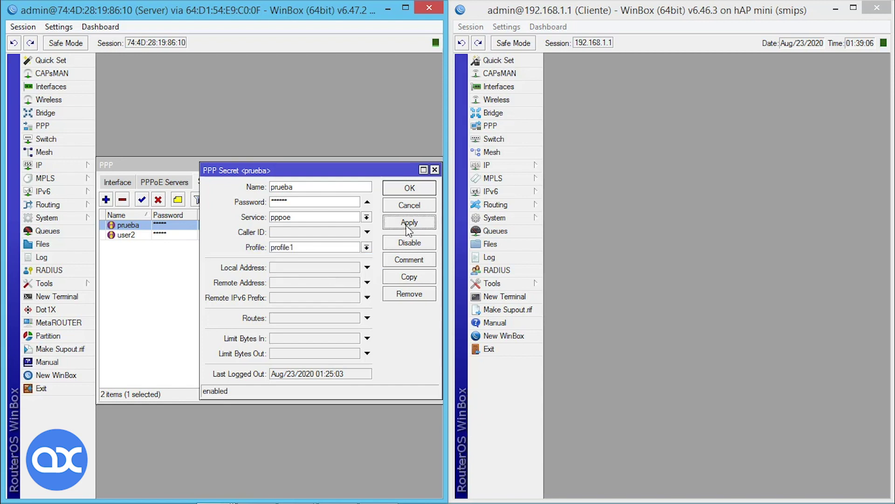
click(399, 192)
click(321, 337)
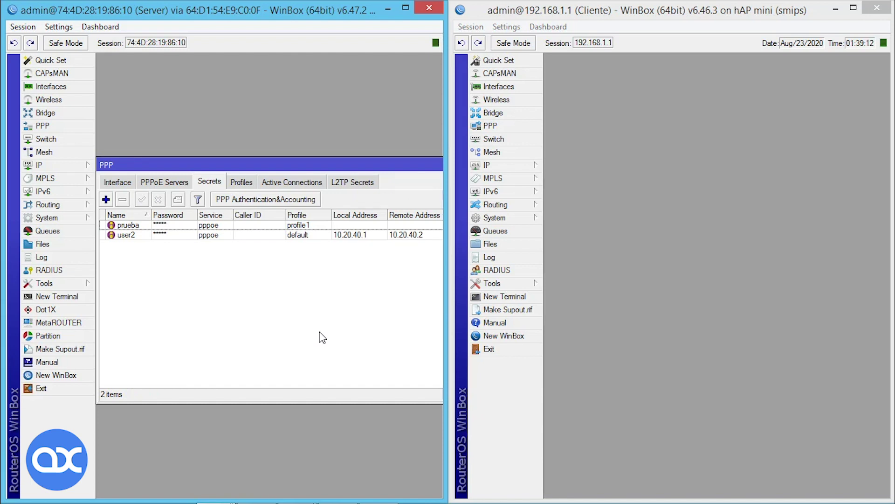
Open the queue list, look at user2's secret without changes, and return to the PPP profiles list.
click(44, 231)
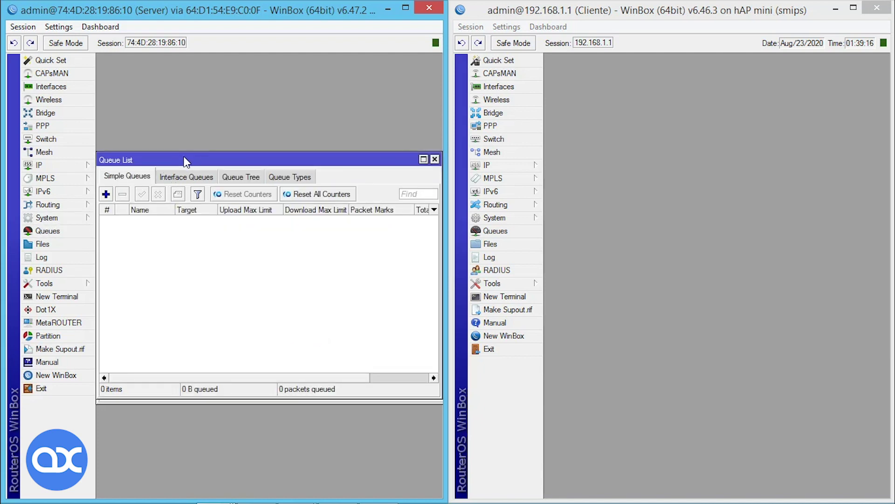
drag(184, 160, 187, 249)
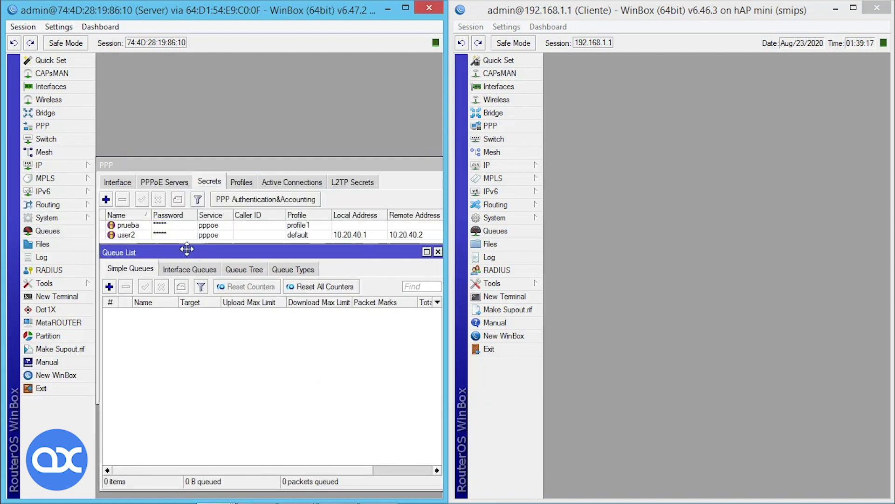
click(258, 168)
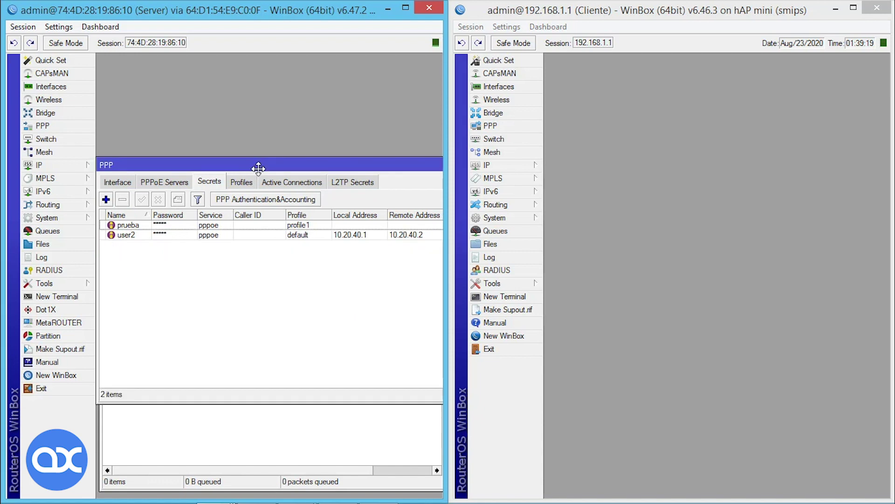
double_click(288, 236)
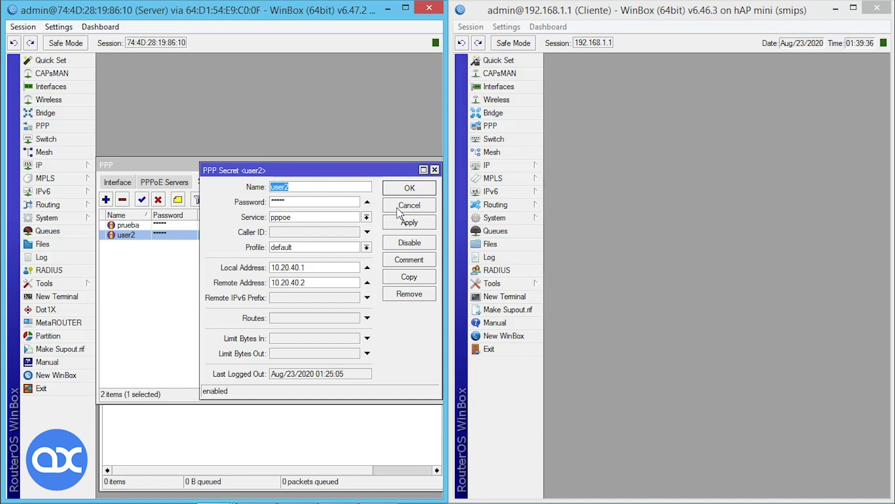
click(398, 208)
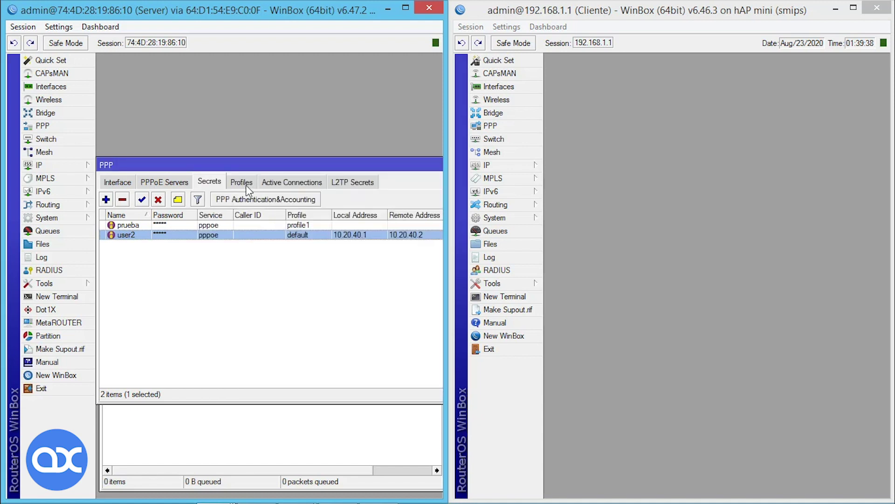
click(247, 186)
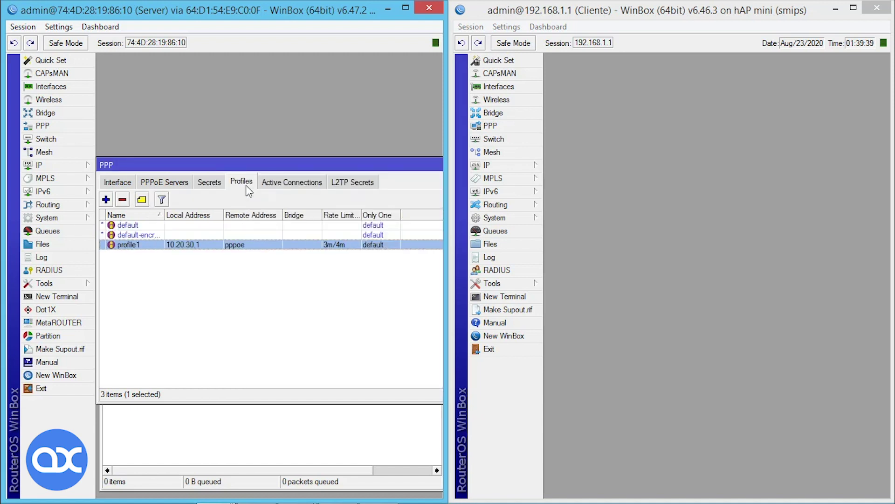
Add profile2 with a Rate Limit (rx/tx) of 2m/3m and save it.
click(106, 199)
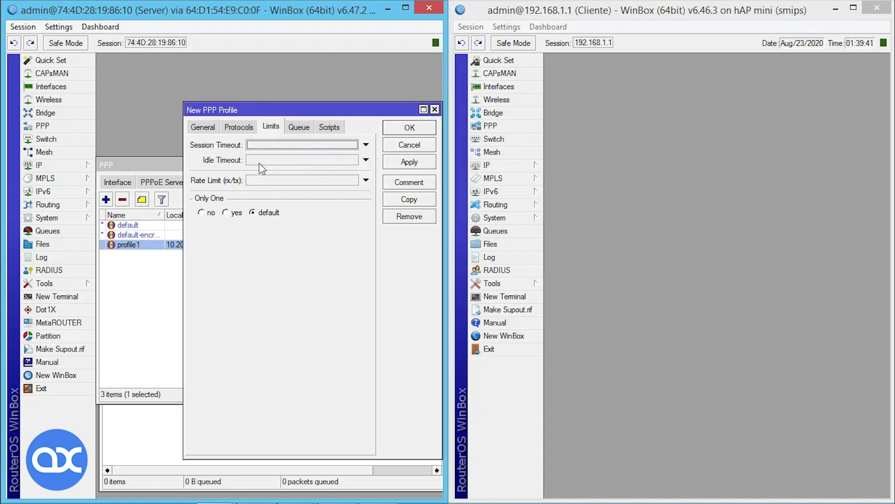
click(201, 127)
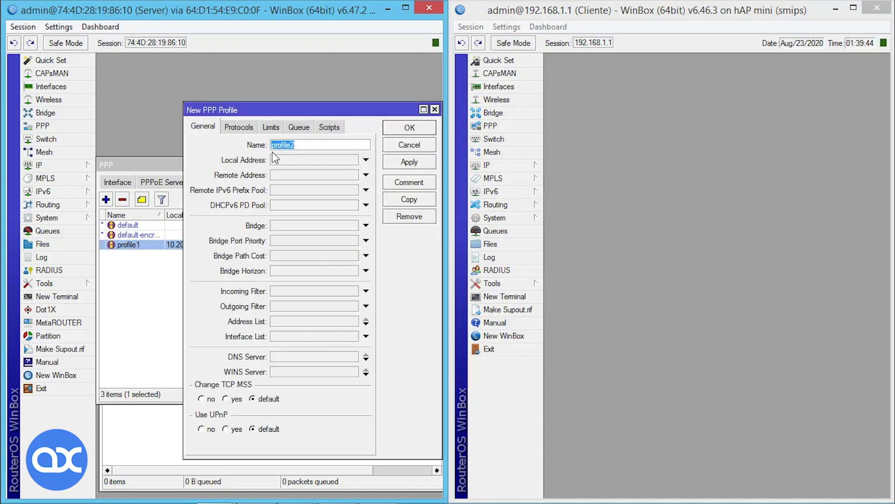
click(273, 129)
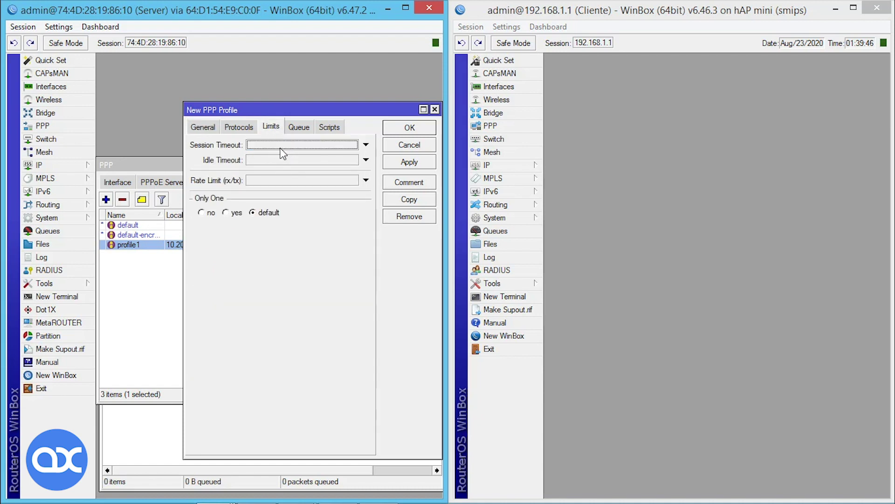
click(259, 179)
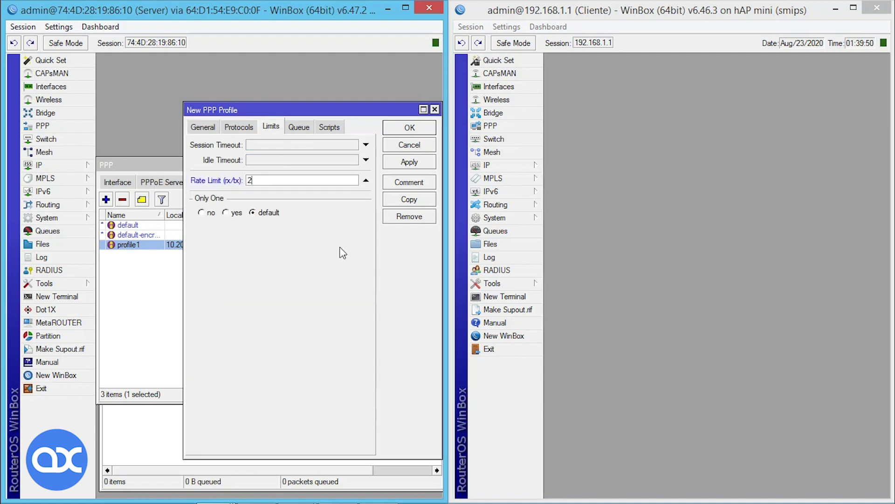
text(m/3m)
click(413, 129)
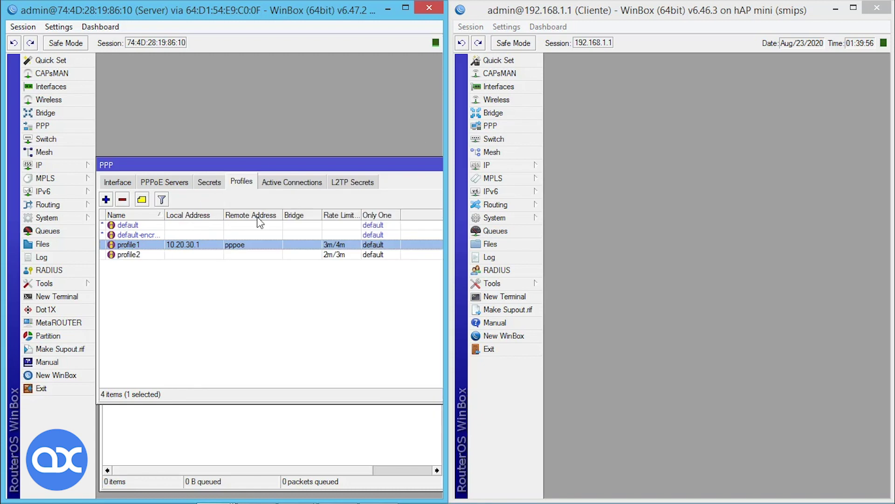
Assign profile2 to the secret user2 and save the change.
click(207, 183)
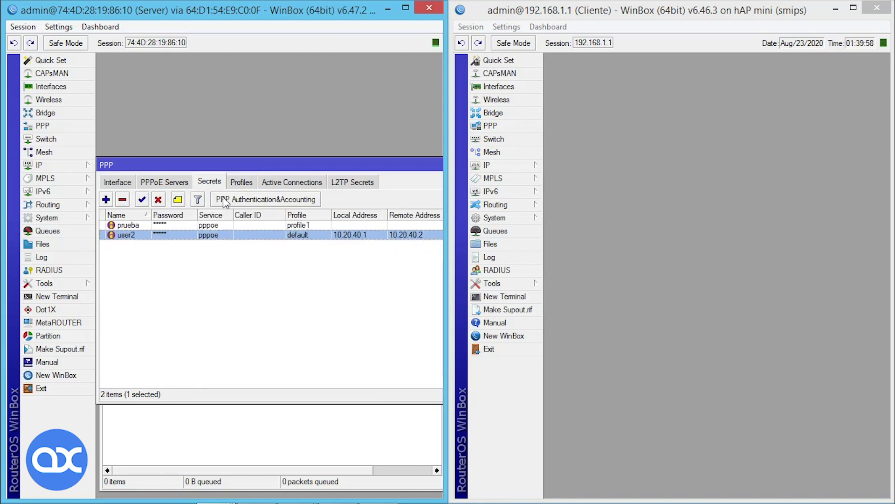
double_click(224, 235)
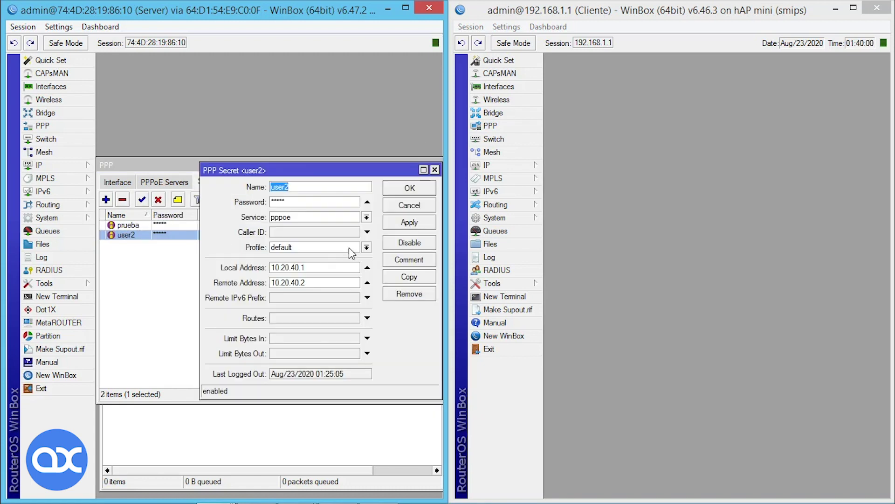
click(366, 247)
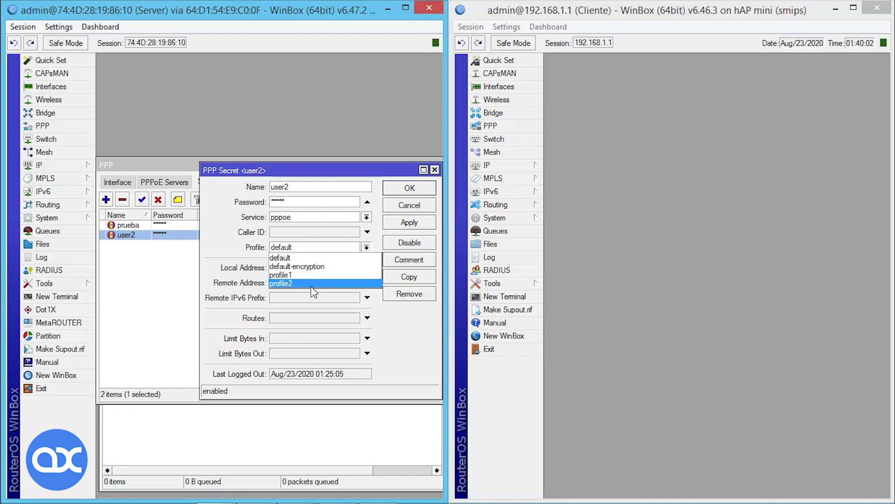
click(312, 287)
click(407, 223)
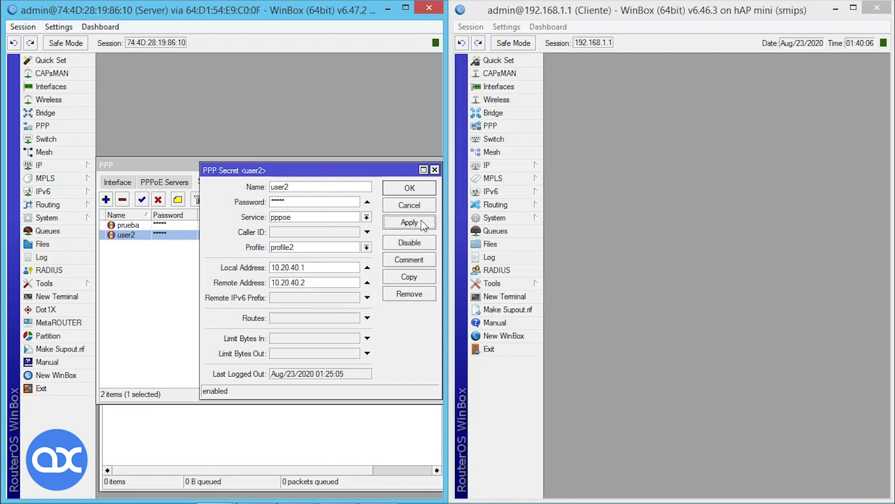
click(412, 188)
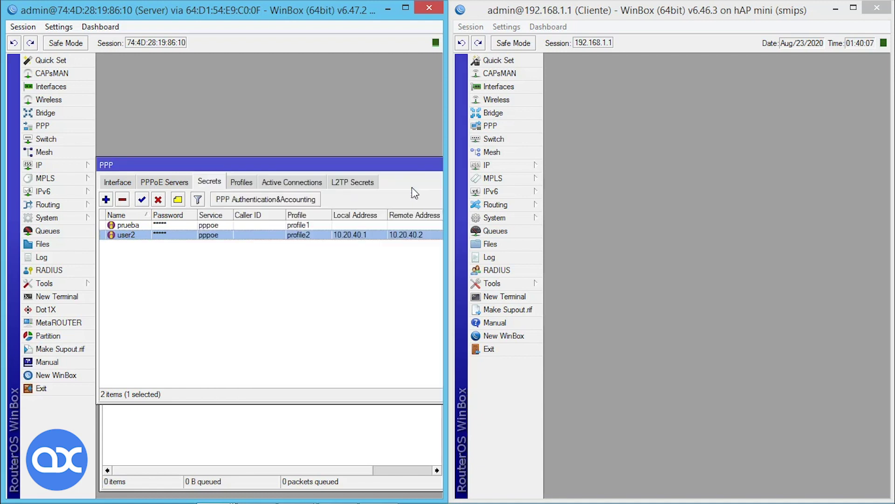
click(377, 448)
Move and resize the PPP window so it sits above the Queue List window.
click(296, 164)
drag(253, 170, 258, 74)
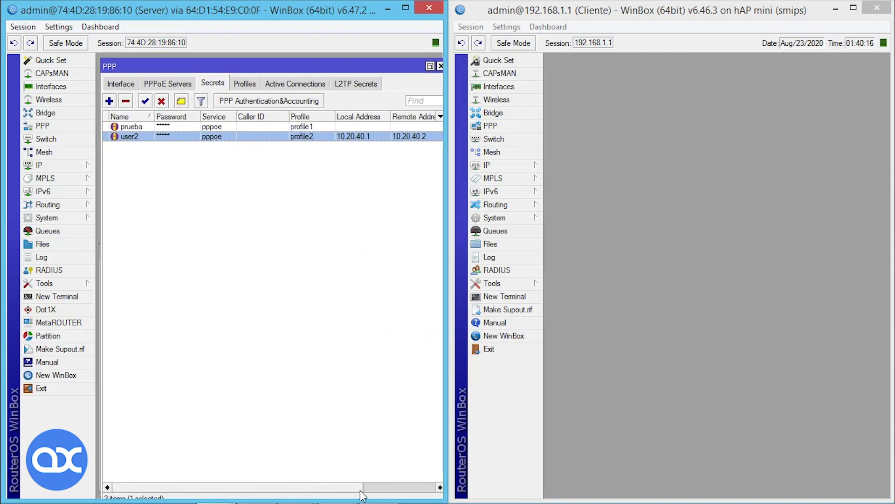
click(430, 66)
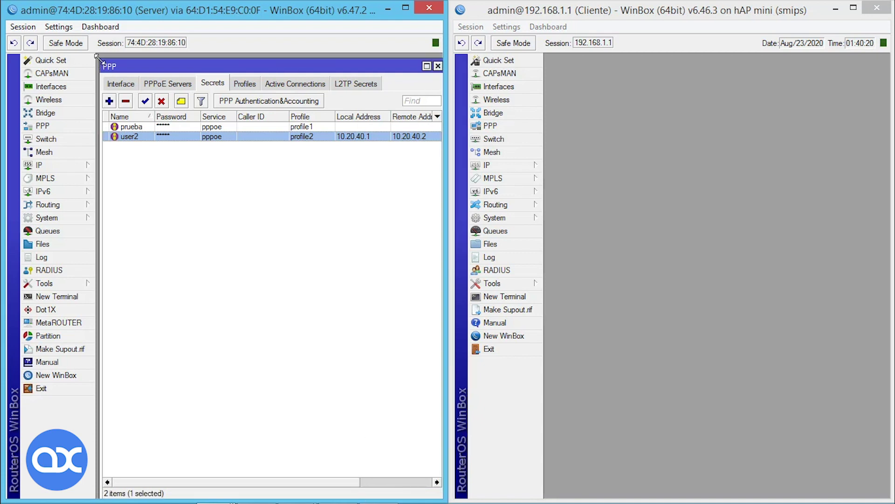
drag(97, 60, 158, 67)
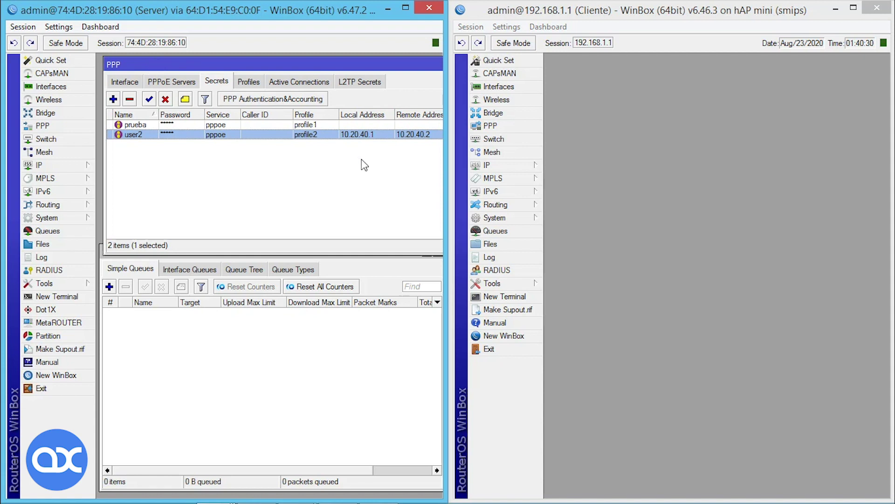
Show the PPP active connections, where user2 is connected over pppoe at 10.20.40.2.
click(299, 345)
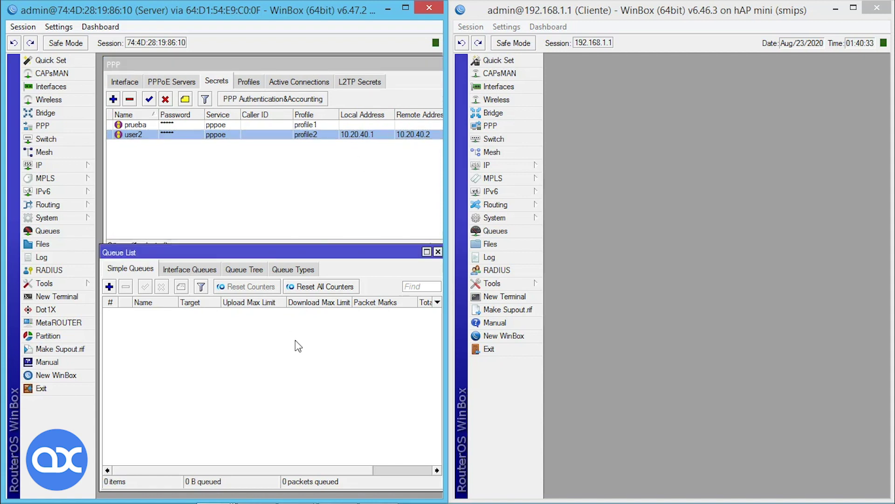
click(286, 83)
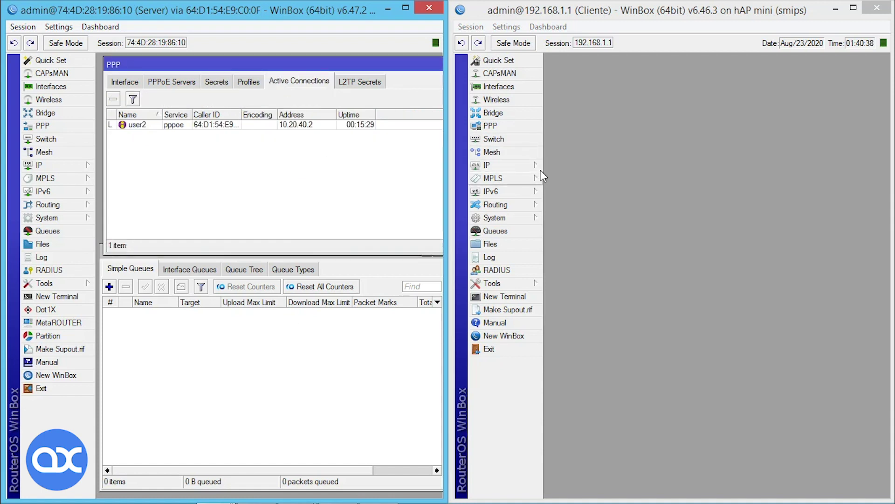
click(519, 130)
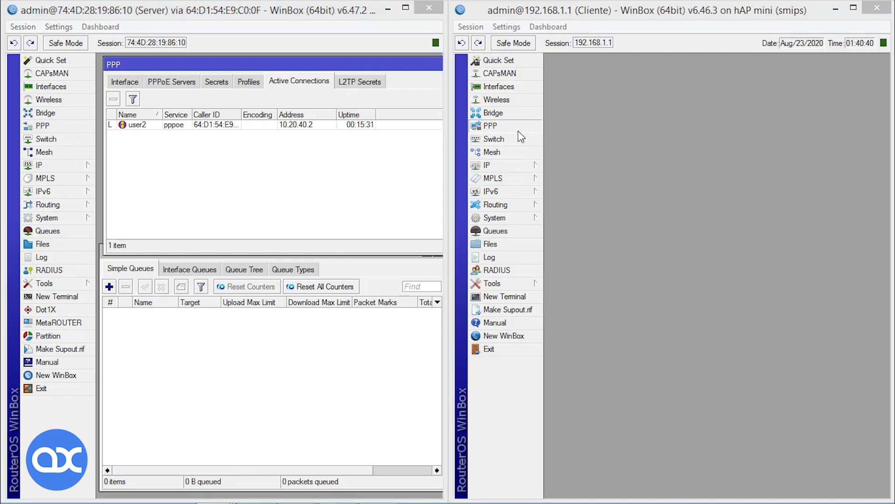
On the client, check pppoe-out1's dial-out login as user2, unhide passwords, and apply.
click(595, 223)
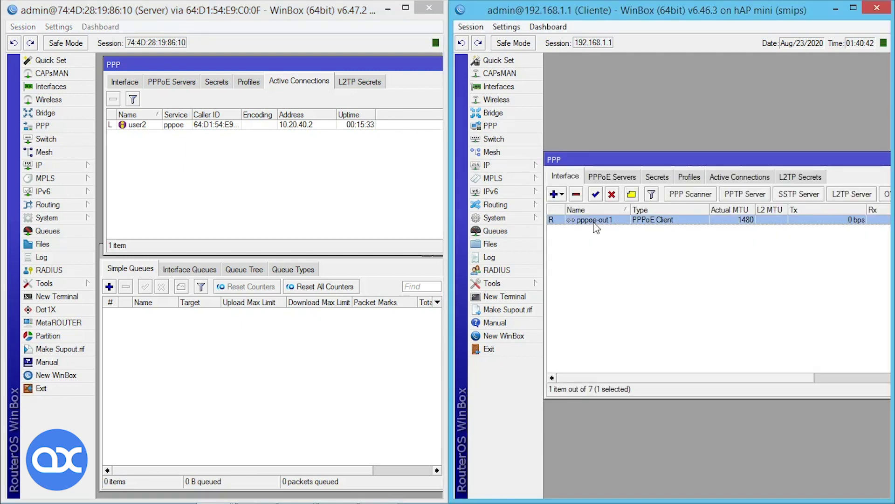
double_click(595, 227)
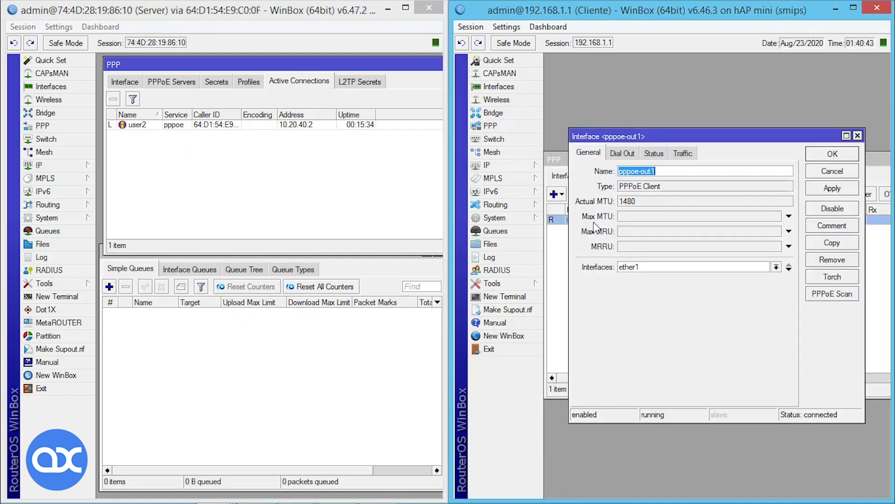
click(621, 153)
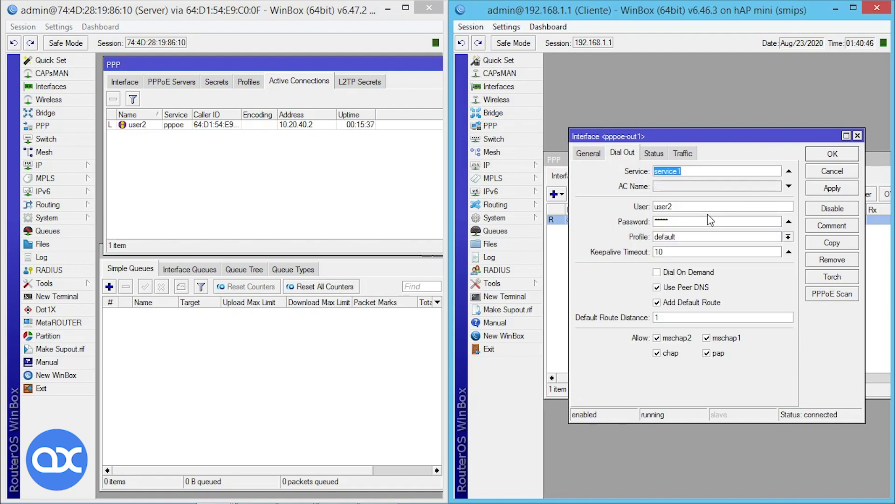
click(506, 26)
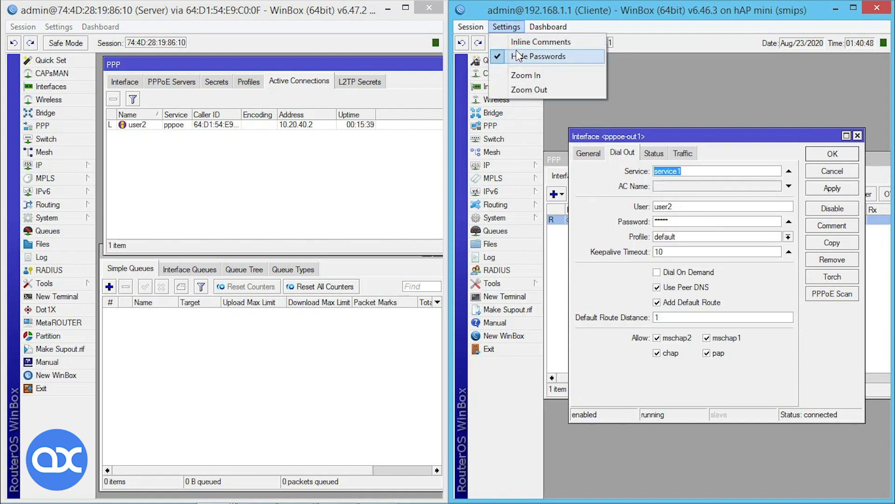
click(518, 56)
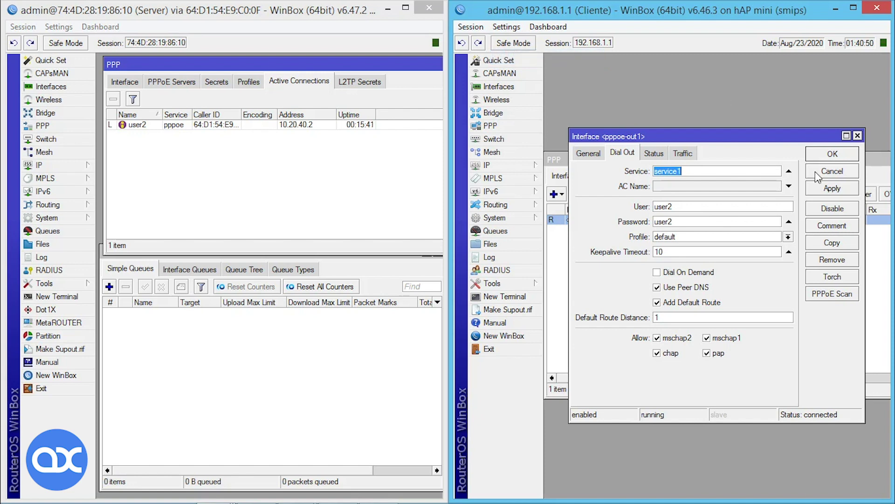
click(823, 185)
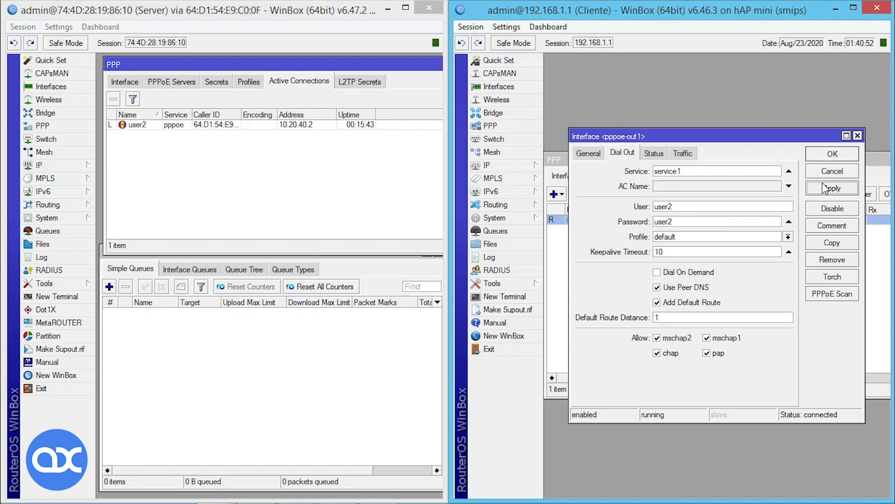
click(819, 156)
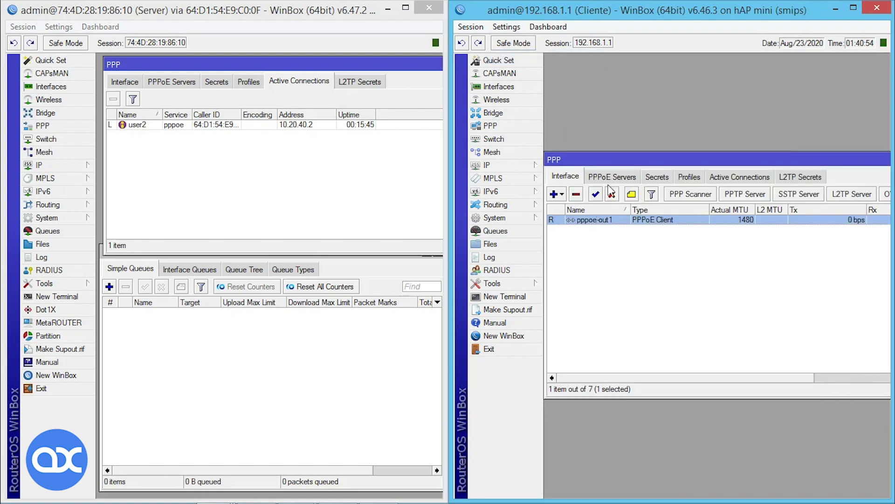
Reconnect pppoe-out1, then widen the server queue Name column to read <pppoe-user2> at 2M/3M.
click(611, 194)
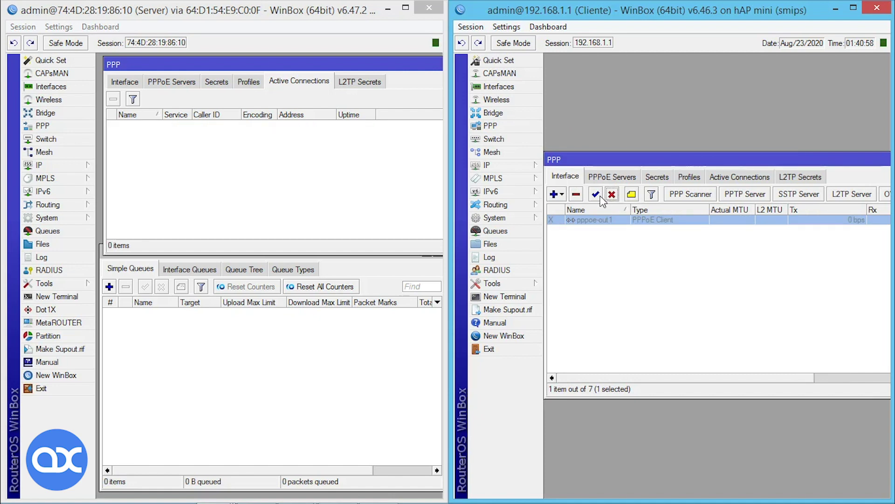
click(597, 194)
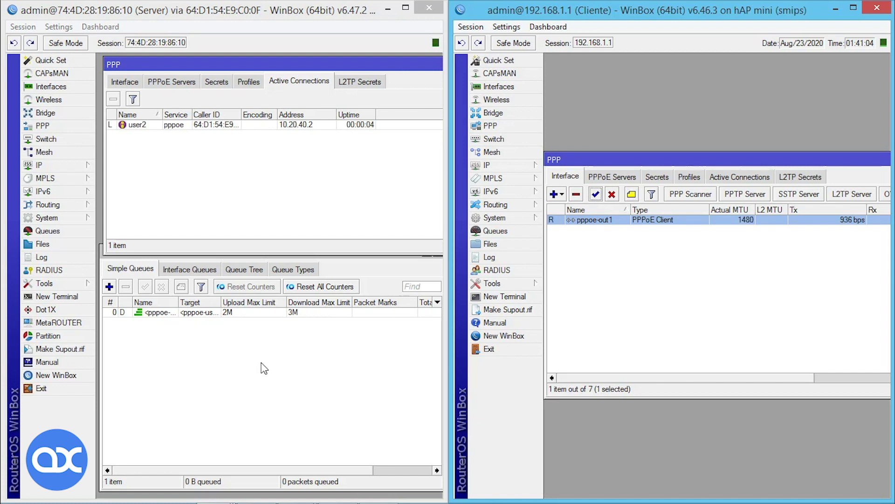
click(182, 305)
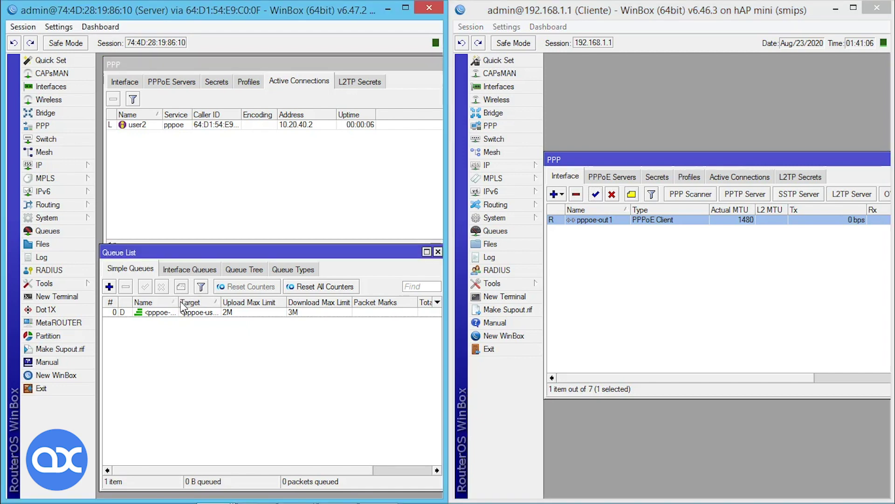
drag(179, 306, 212, 312)
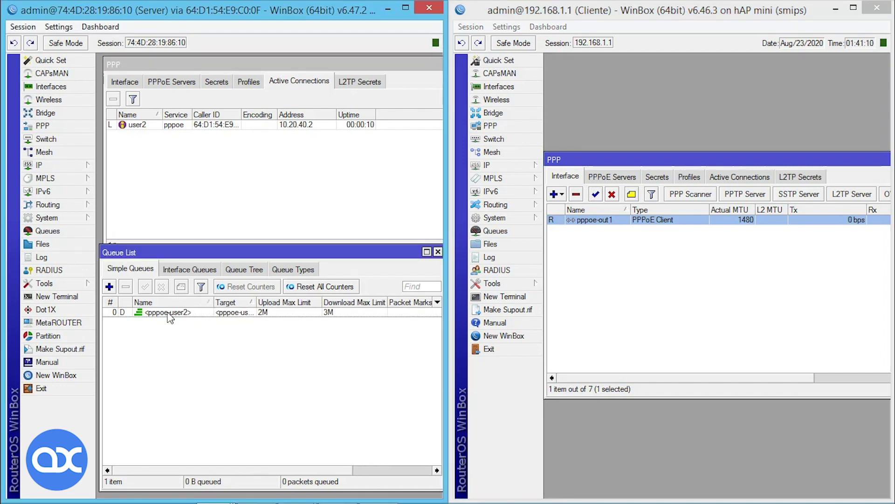
click(273, 313)
click(329, 367)
click(519, 297)
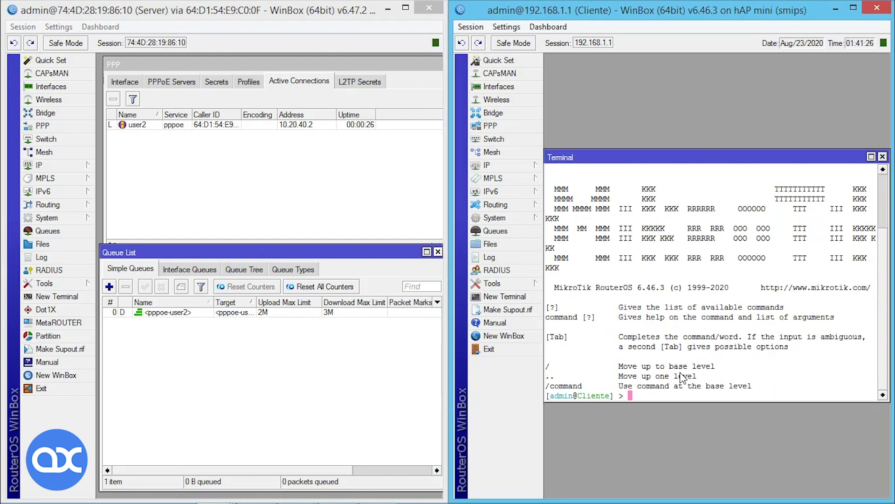
text(ping google.com)
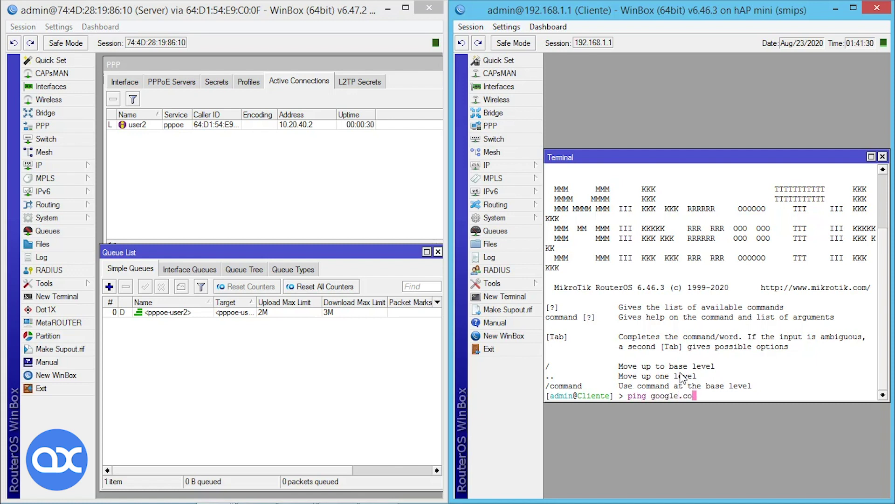
key(Return)
key(ctrl+c)
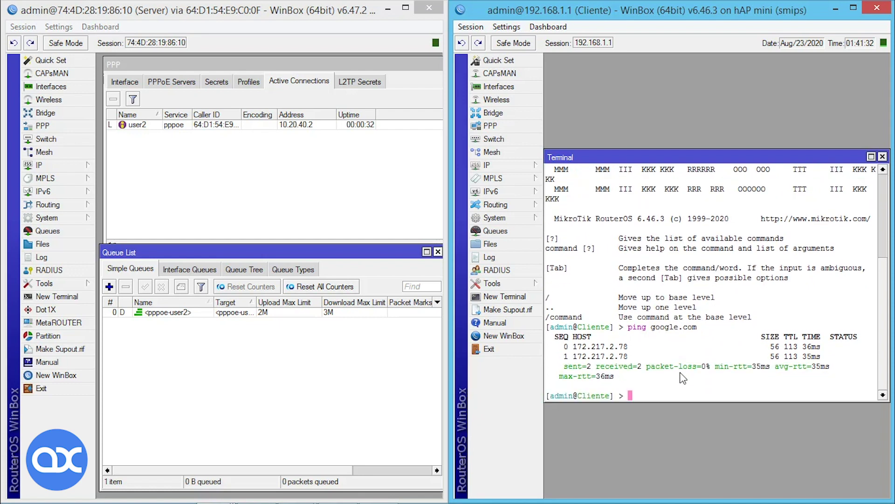
click(882, 157)
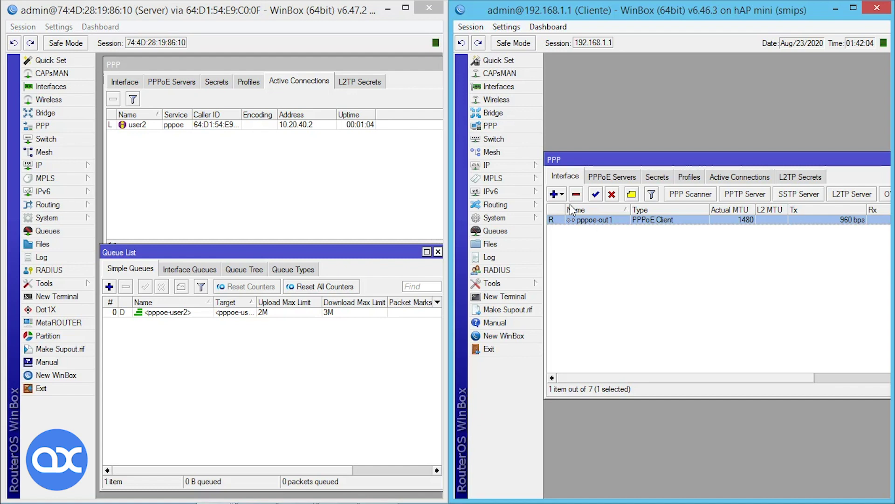
click(502, 165)
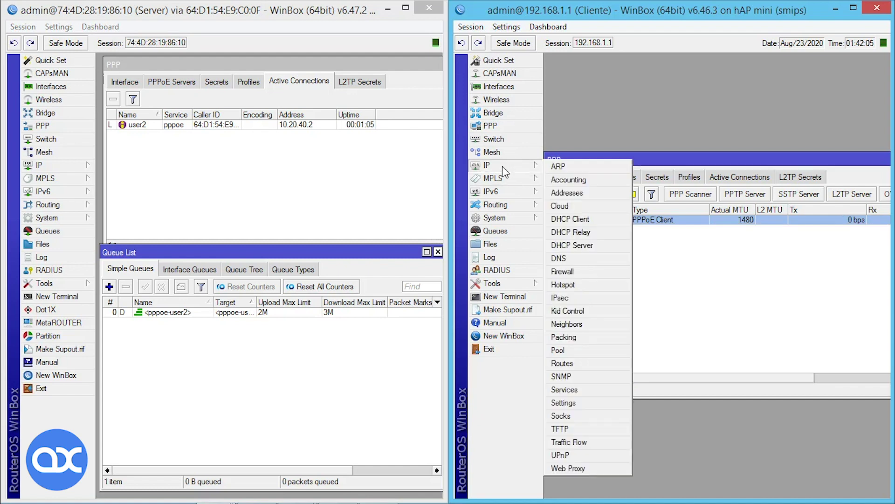
click(605, 245)
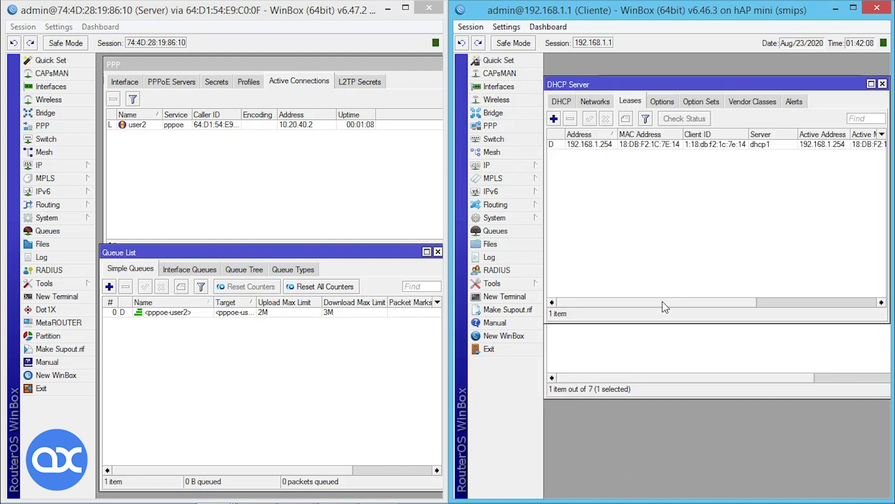
drag(663, 302, 781, 302)
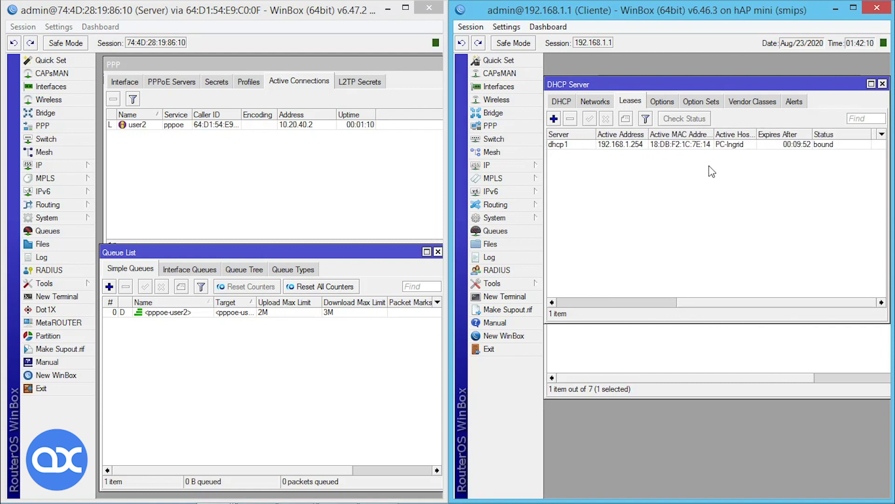
click(756, 144)
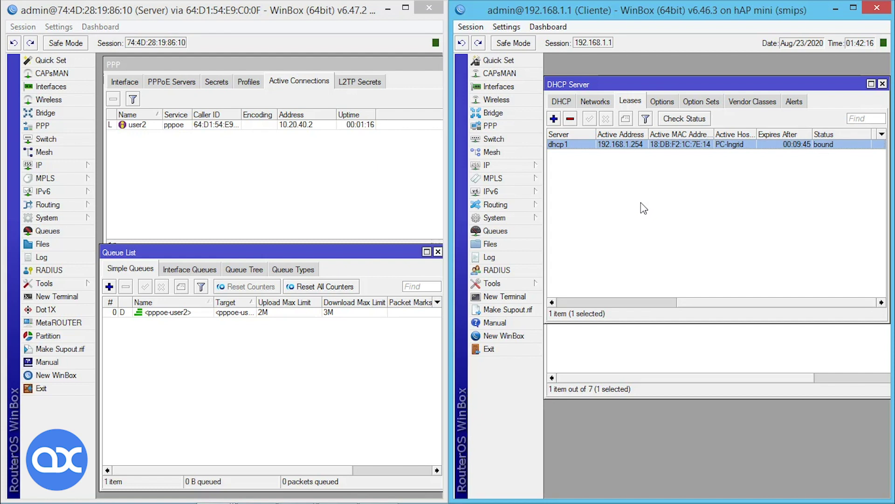
click(882, 83)
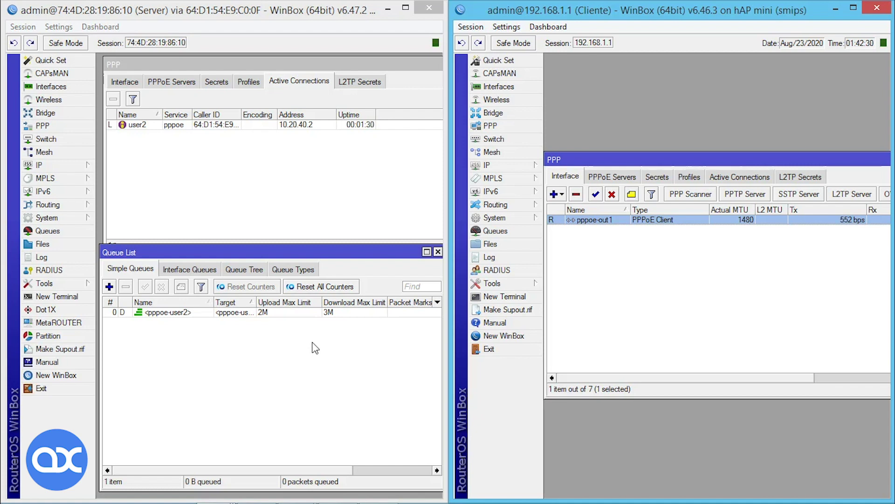
Search Google for 'speedtest' from a Chrome new tab.
key(alt+Tab)
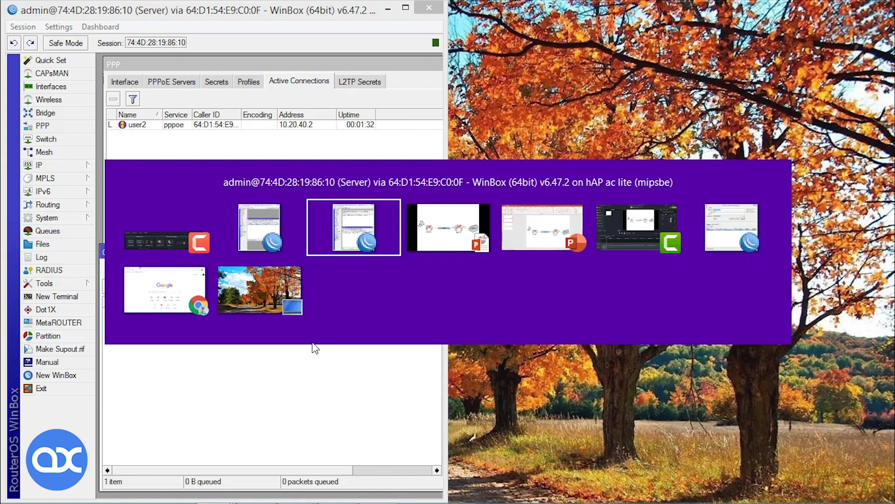
key(shift+Tab)
key(shift+Tab)
key(shift+Tab)
key(shift+Tab)
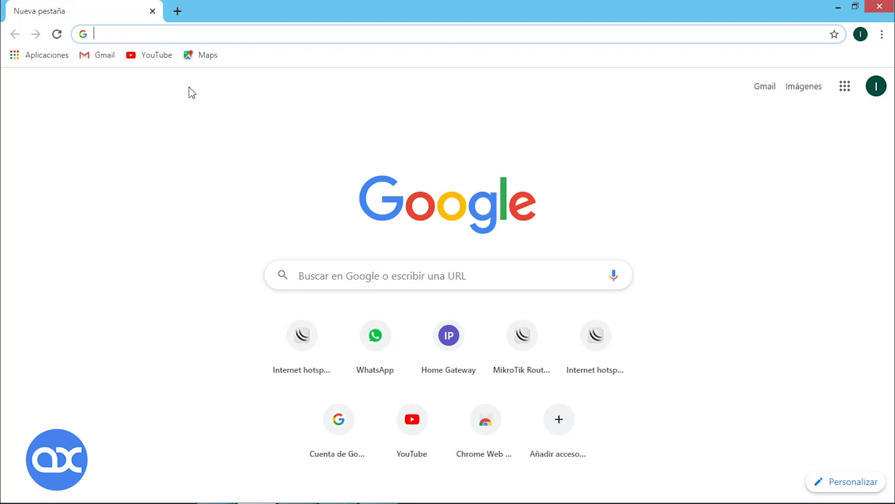
text(spee)
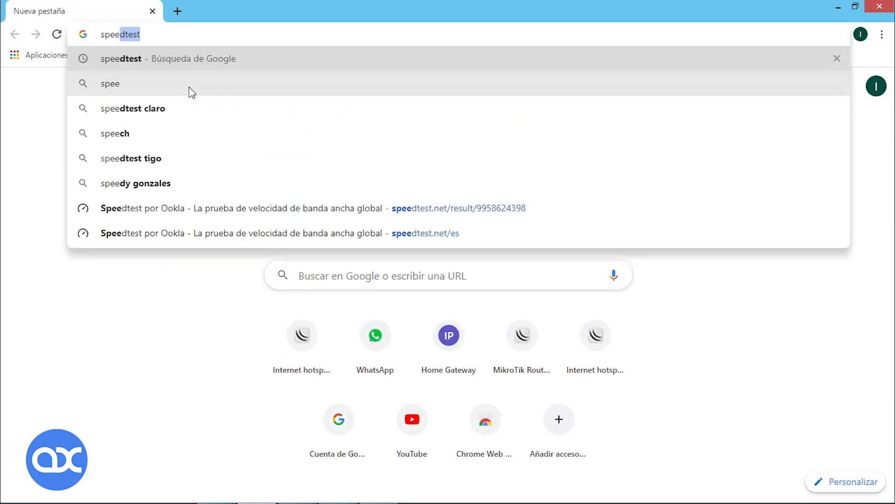
key(Return)
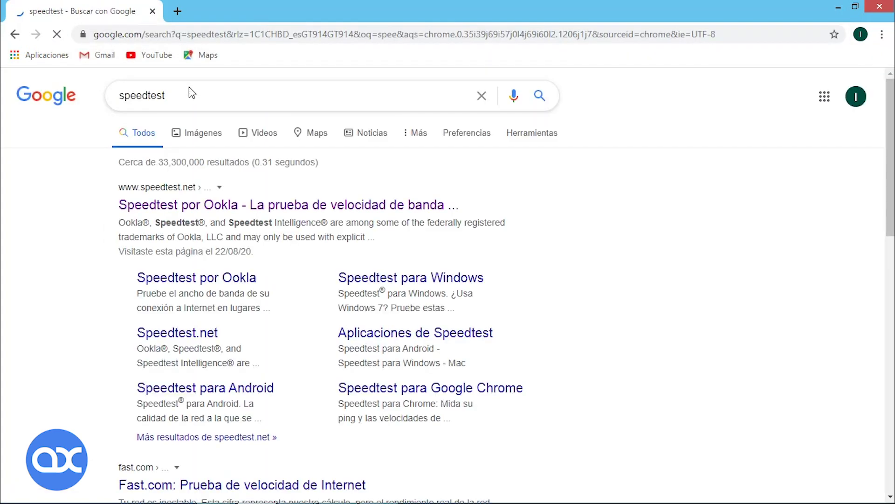
Run an Ookla speed test in a restored-down Chrome window, reaching 12 ms ping and 2.92 Mbps download.
click(264, 209)
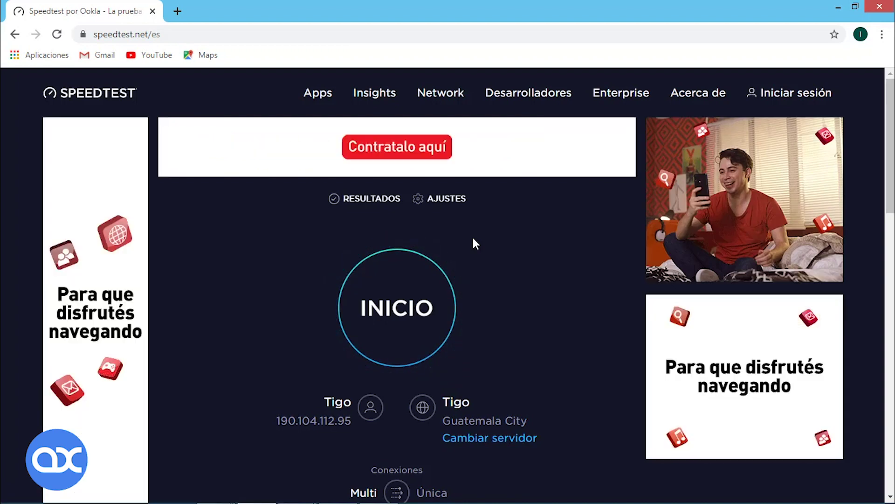
click(391, 297)
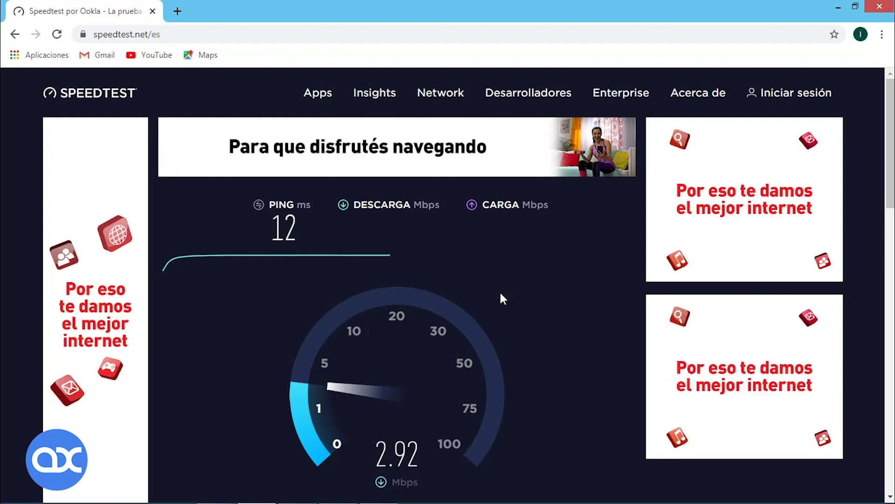
click(855, 6)
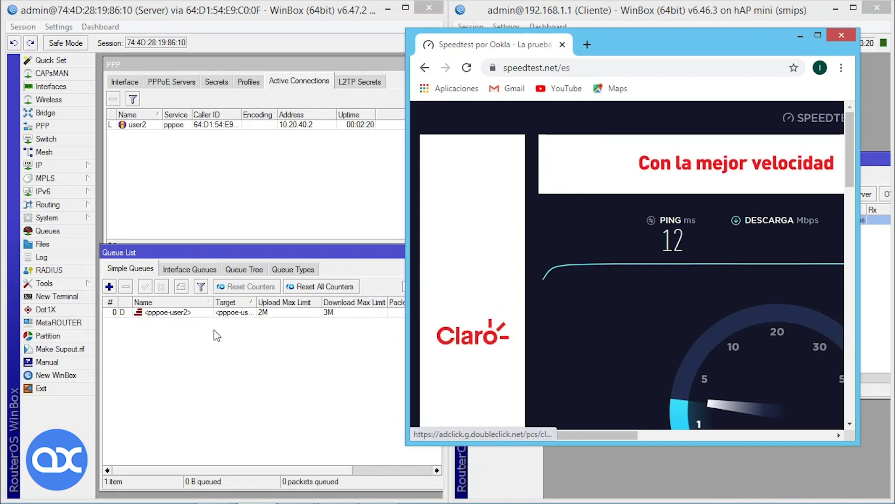
scroll(527, 368, down, 3)
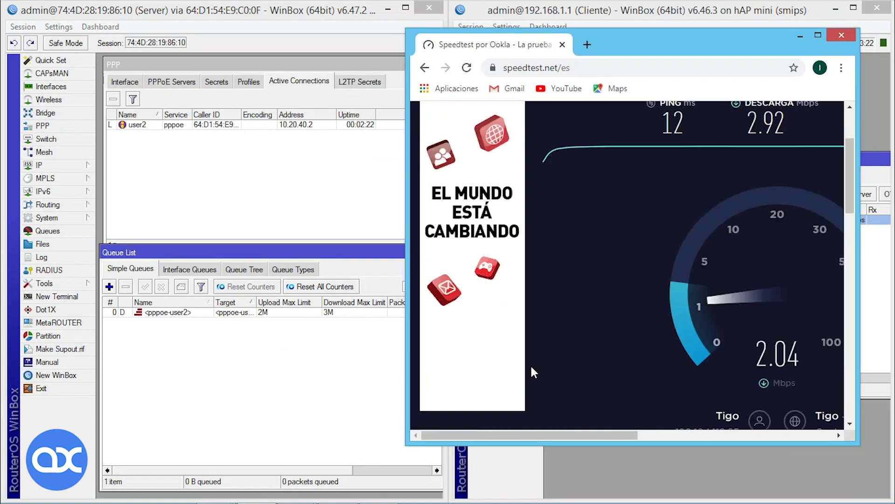
drag(583, 434, 644, 431)
scroll(659, 345, up, 1)
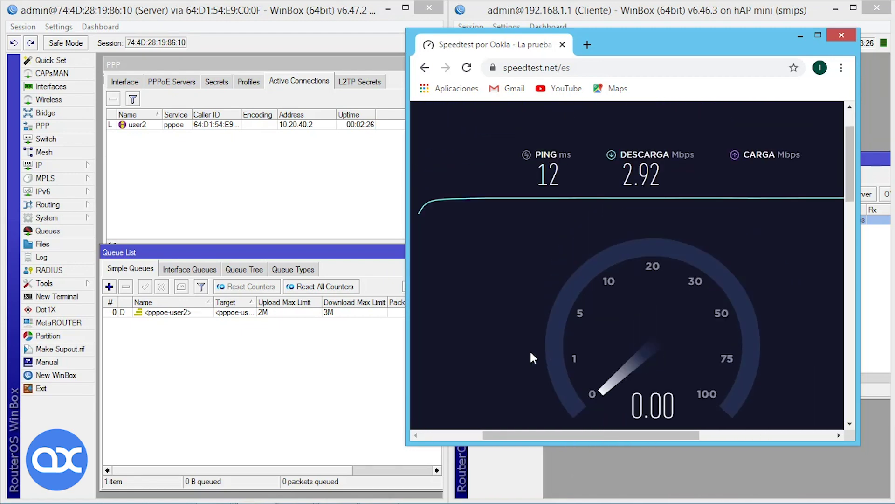
Watch the pppoe-user2 queue's live traffic during the test, then close its details.
double_click(192, 312)
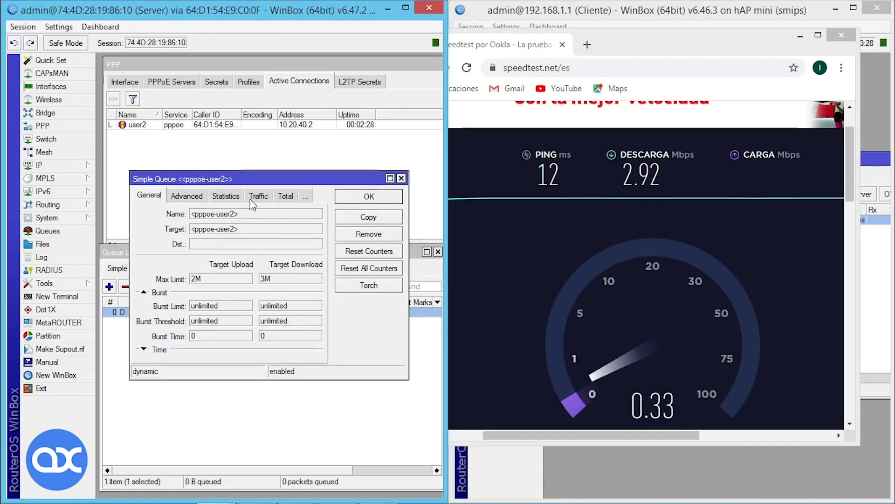
drag(251, 179, 279, 301)
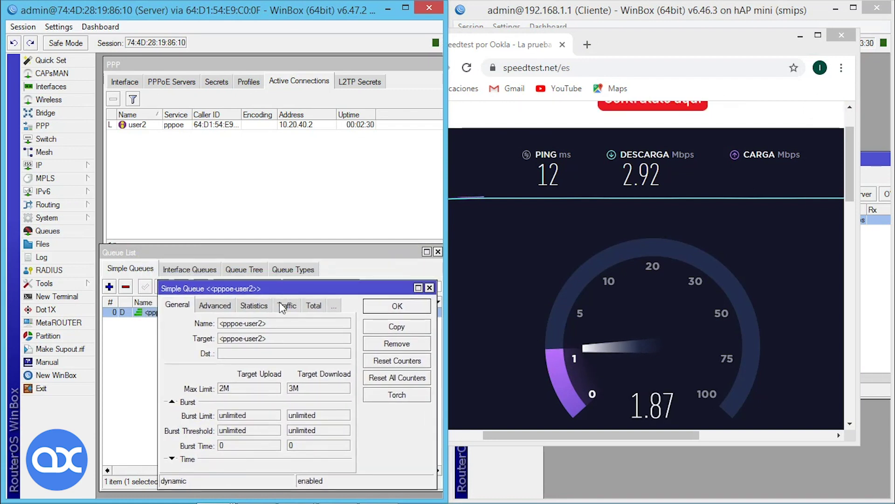
click(283, 304)
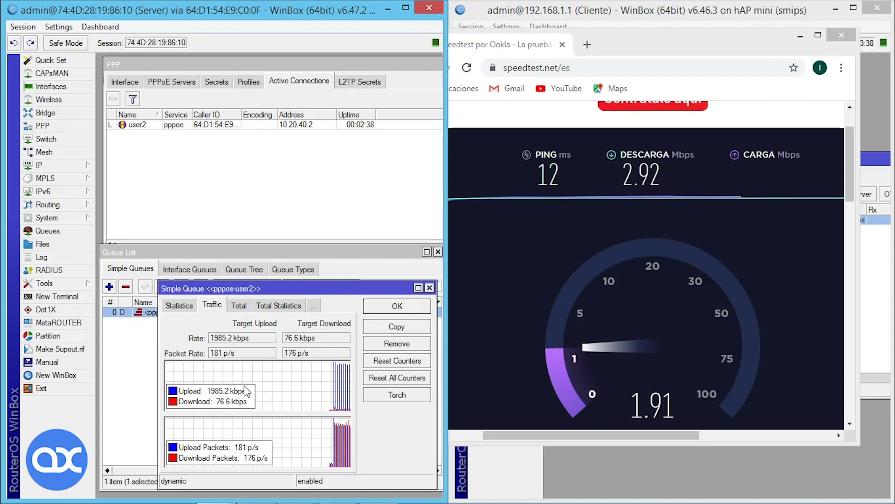
drag(276, 313, 268, 354)
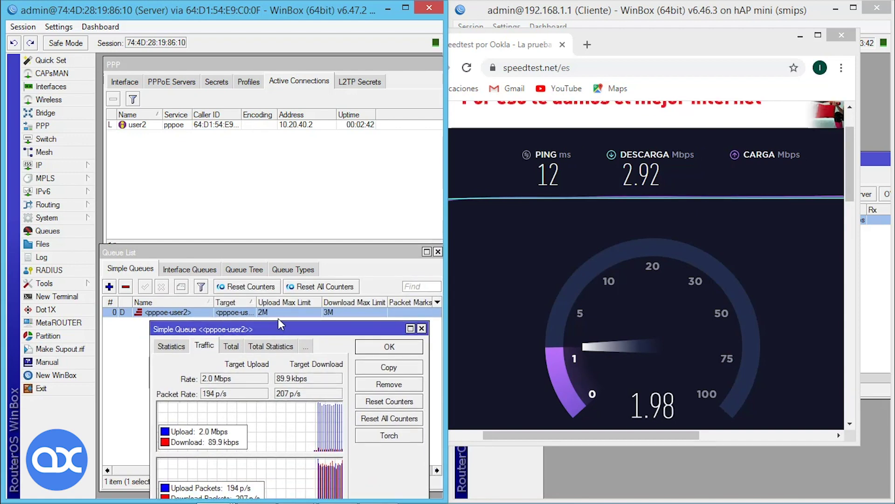
drag(278, 326, 272, 312)
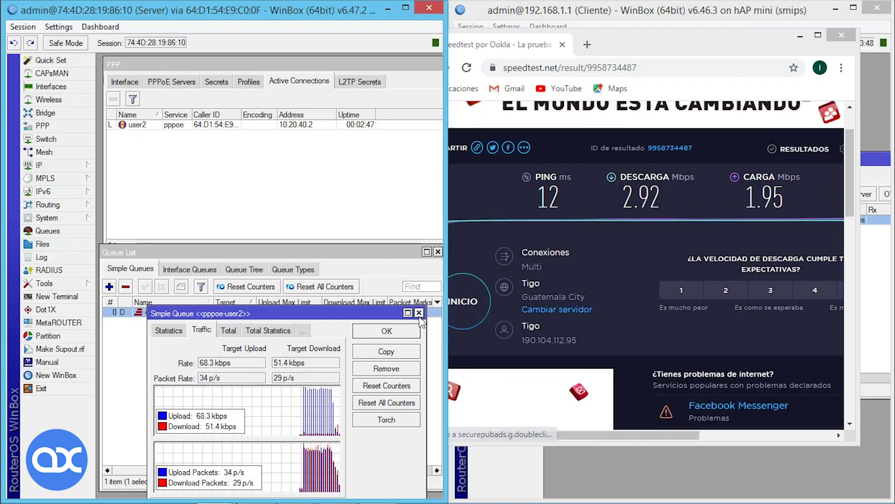
click(418, 313)
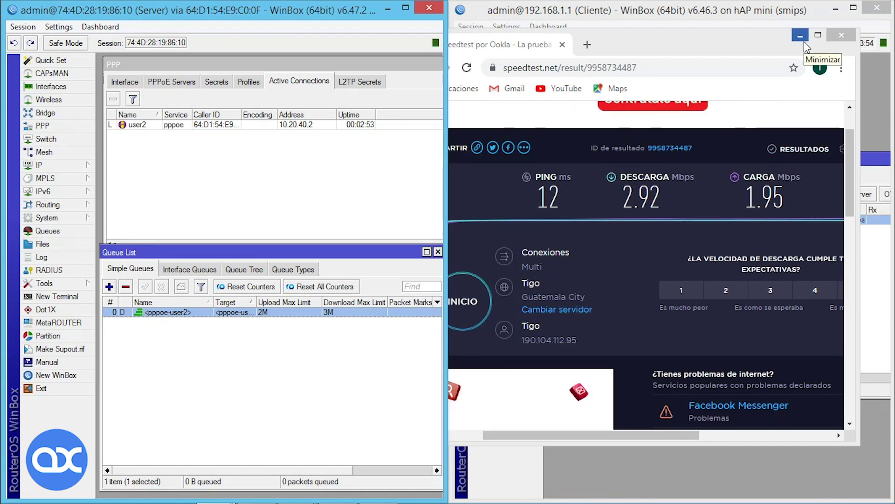
Hide Chrome and view the server's PPP secrets with the prueba secret selected.
click(803, 40)
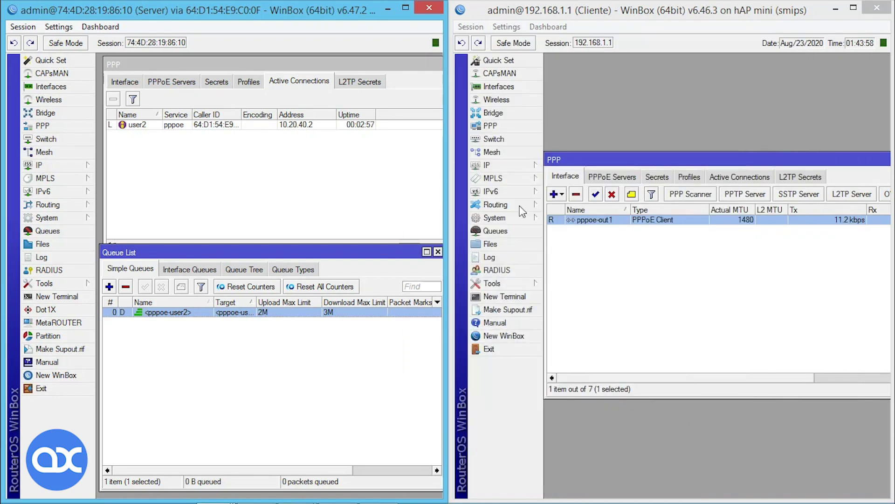
click(216, 83)
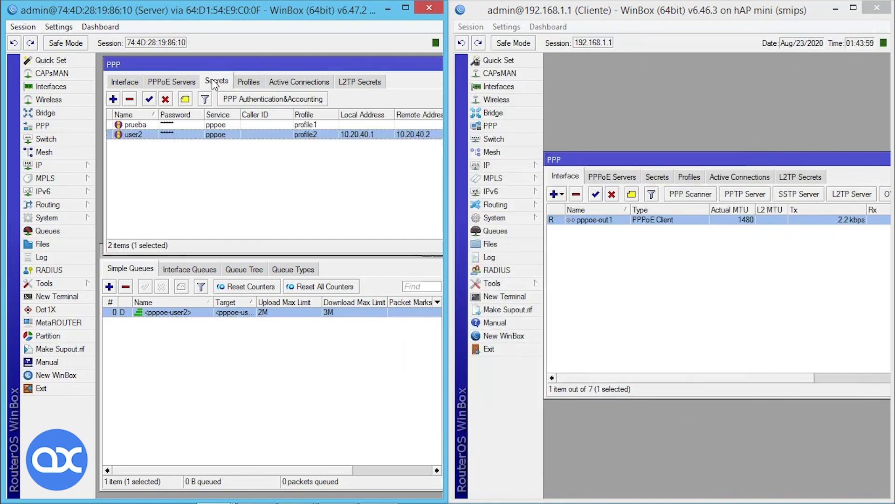
click(213, 124)
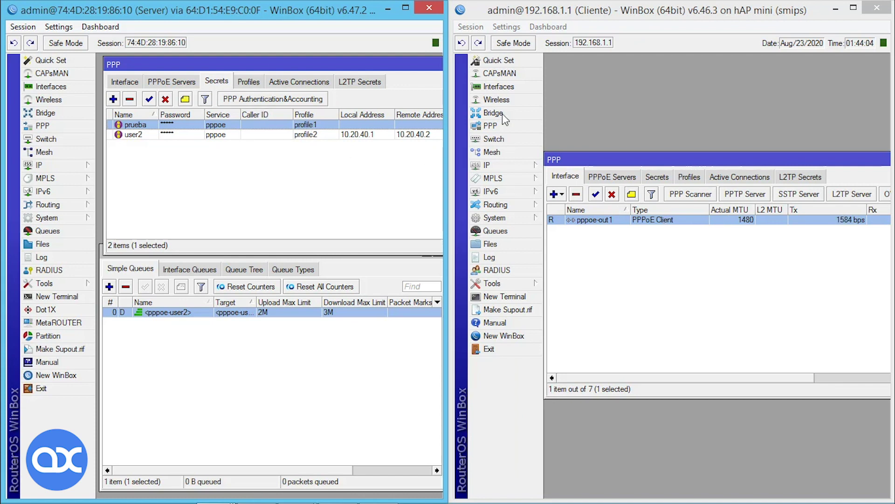
Set the client's pppoe-out1 dial-out user to prueba with its password, then apply and save.
double_click(592, 220)
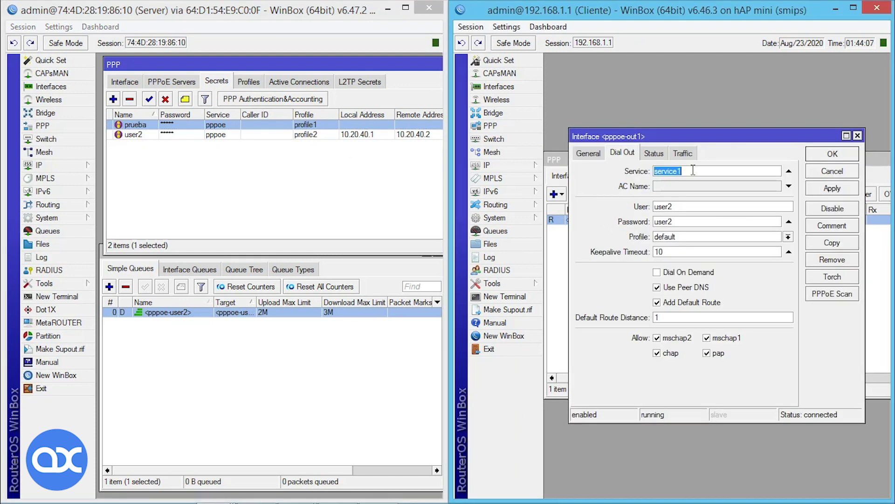
click(702, 205)
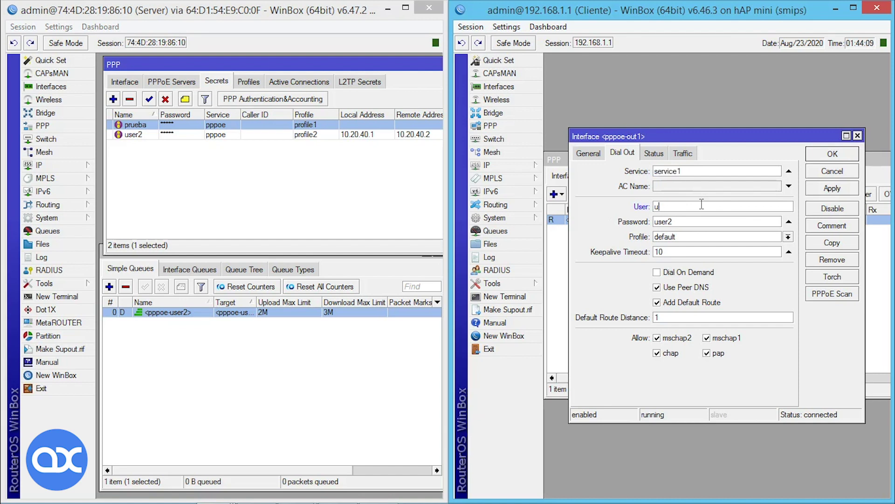
text(prueba)
key(Tab)
text(pru)
click(833, 188)
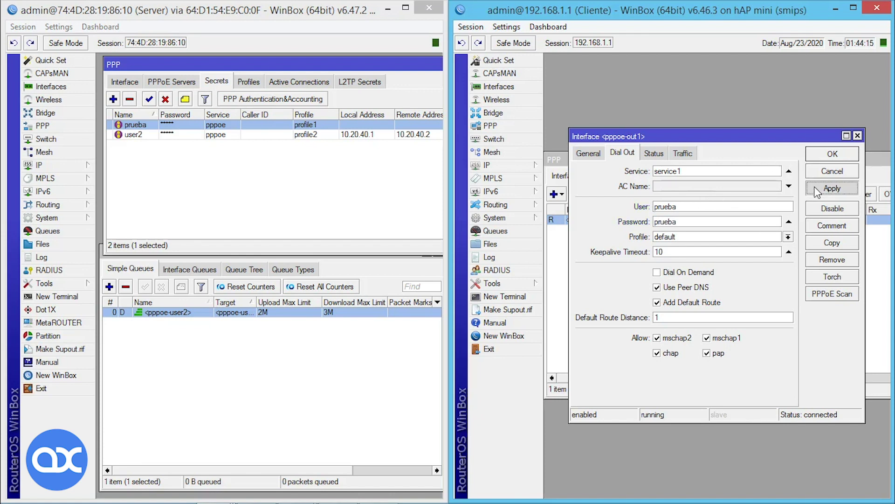
click(829, 156)
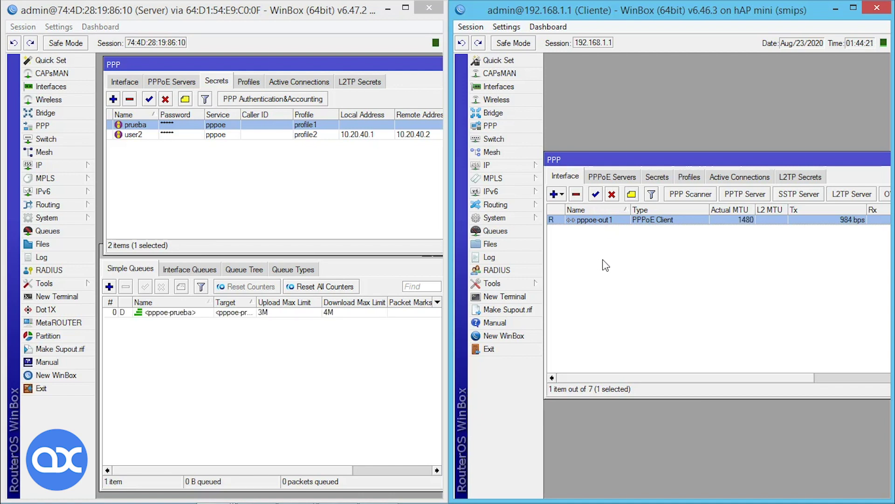
Show prueba's active pppoe session at 10.20.30.10 and widen the queue Target column to <pppoe-prueba>.
click(206, 314)
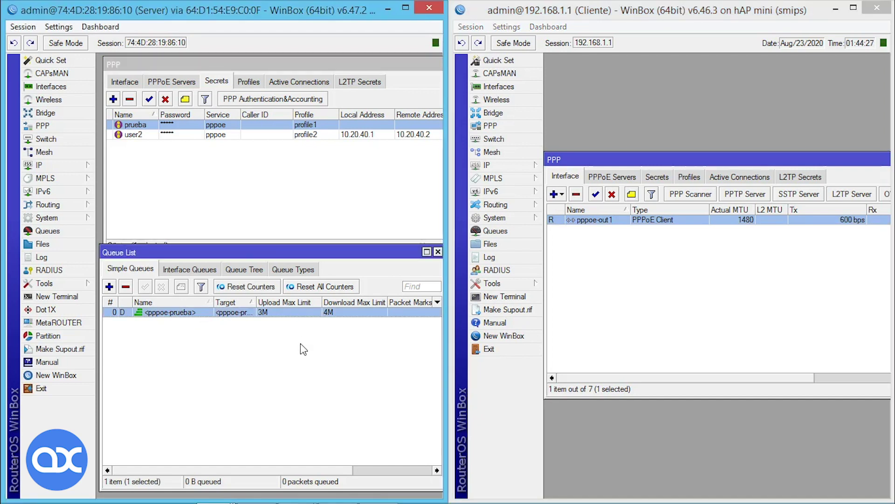
click(307, 83)
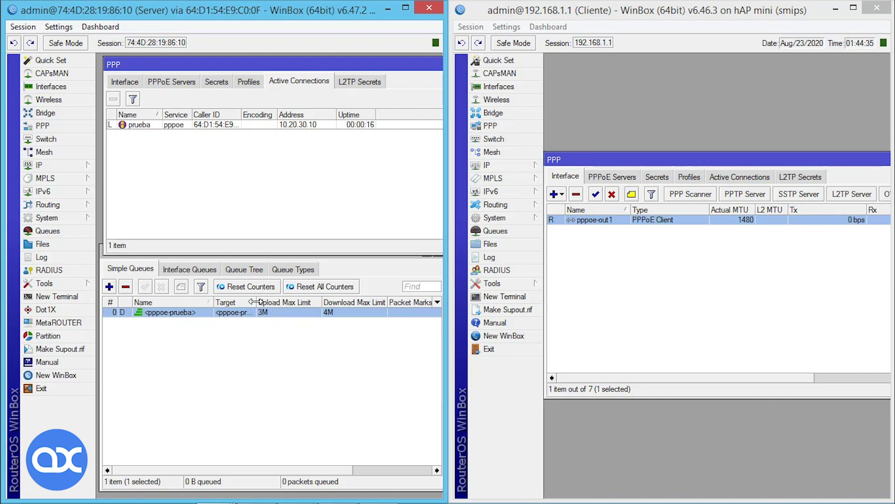
drag(257, 302, 280, 302)
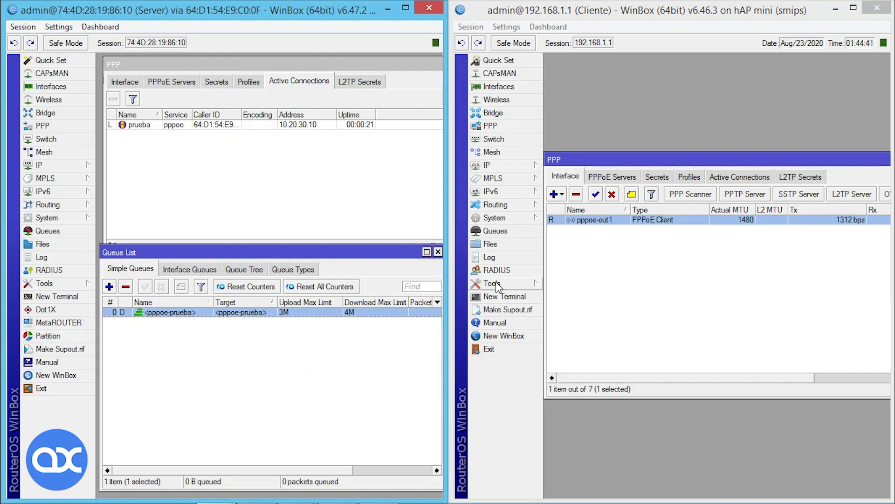
click(507, 298)
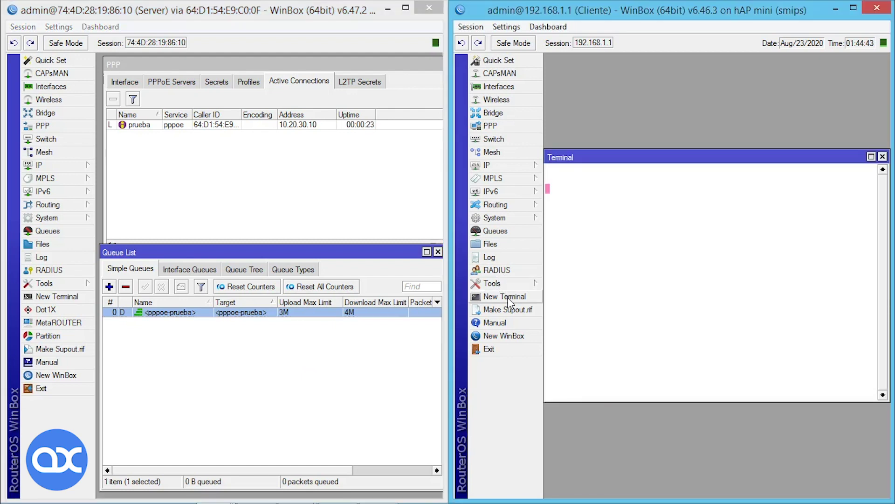
text(ping google.com)
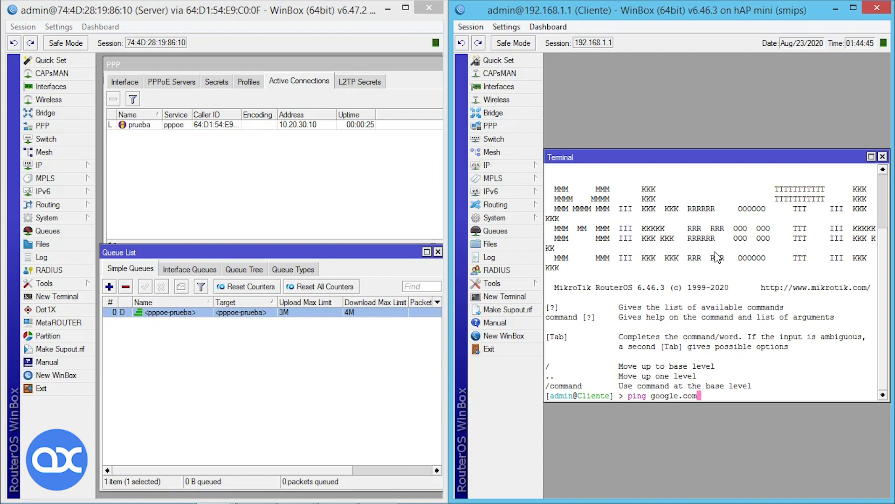
key(Return)
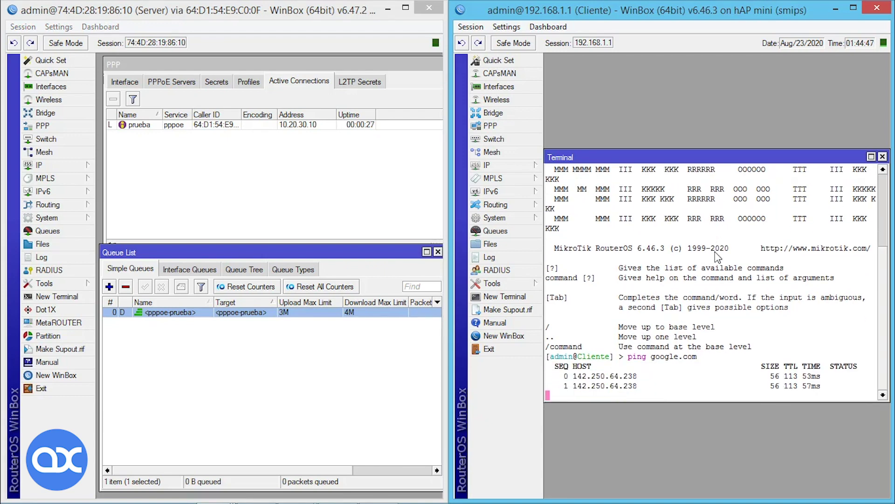
key(ctrl+c)
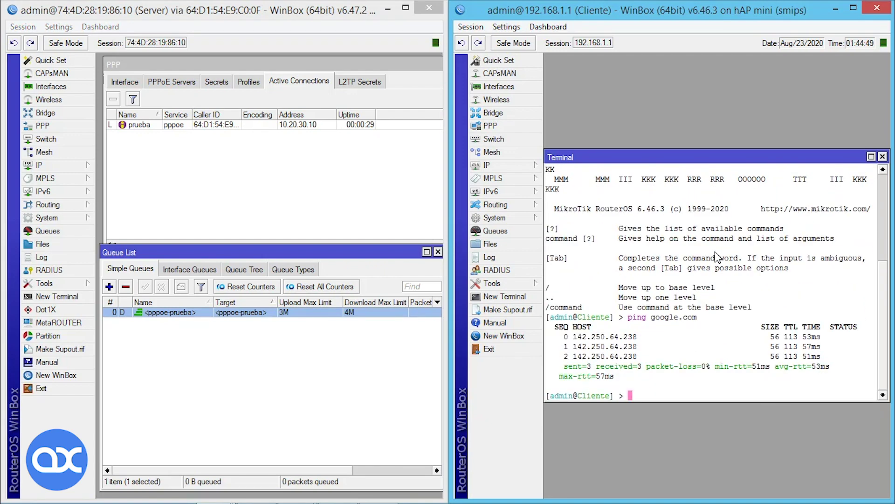
click(883, 156)
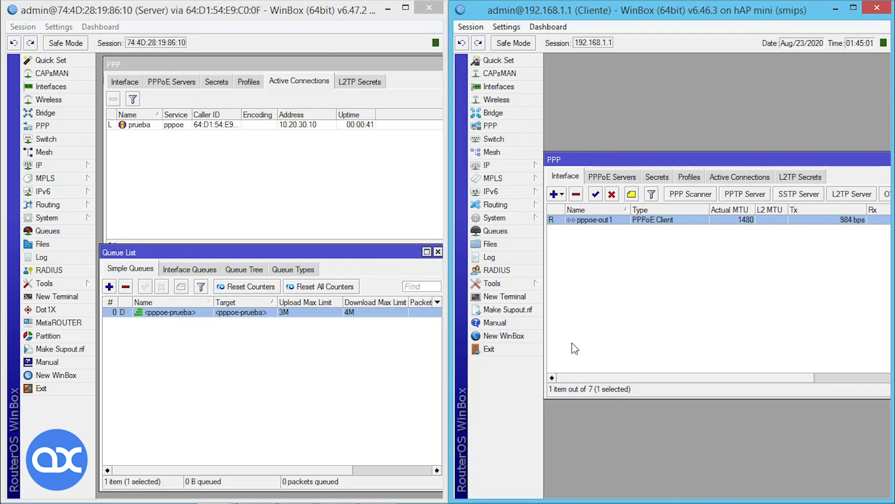
Start a new Speedtest run in Chrome, with download climbing to about 3.85 Mbps.
key(alt+Tab)
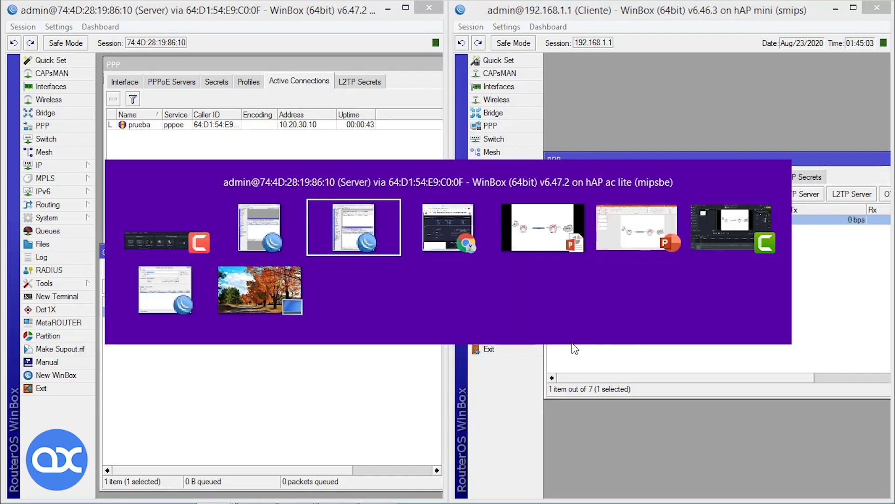
key(alt+Tab)
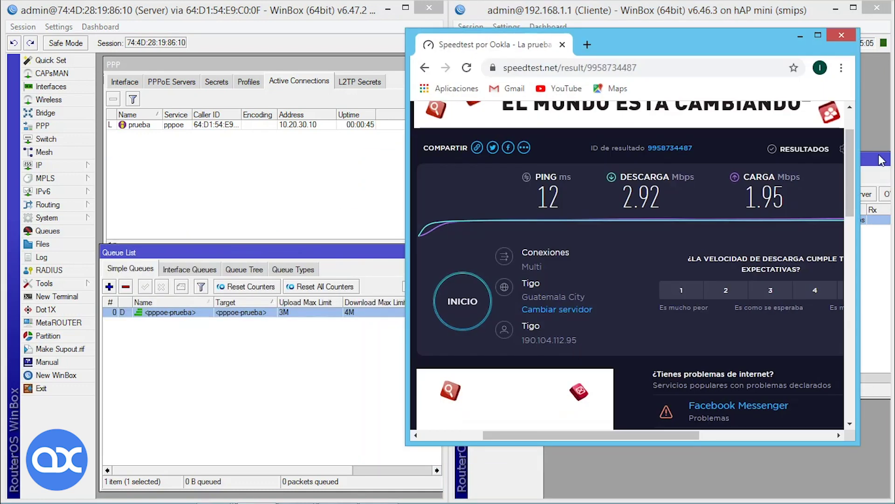
click(482, 320)
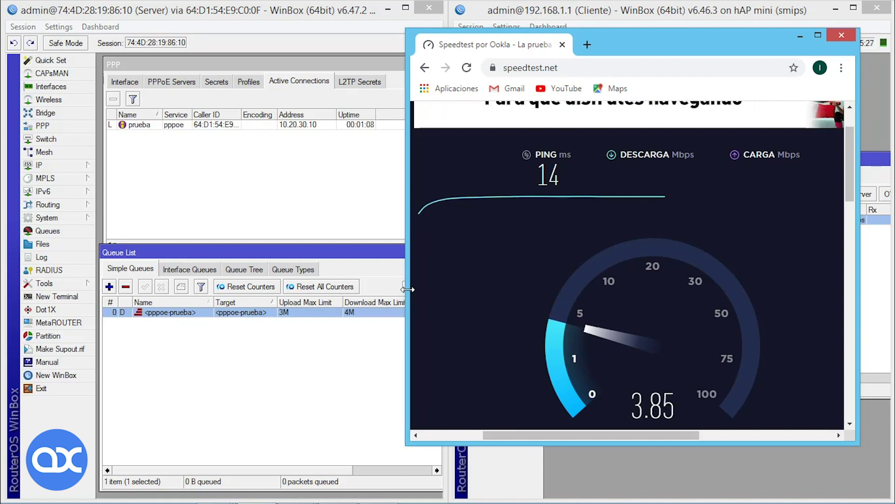
Watch the <pppoe-prueba> queue's traffic as the test ends at 3.89/2.91 Mbps, then close it.
click(357, 321)
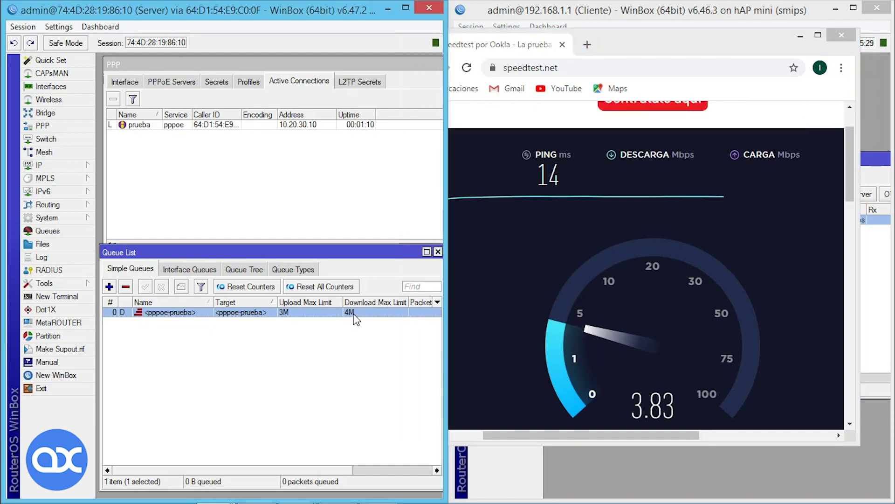
double_click(357, 321)
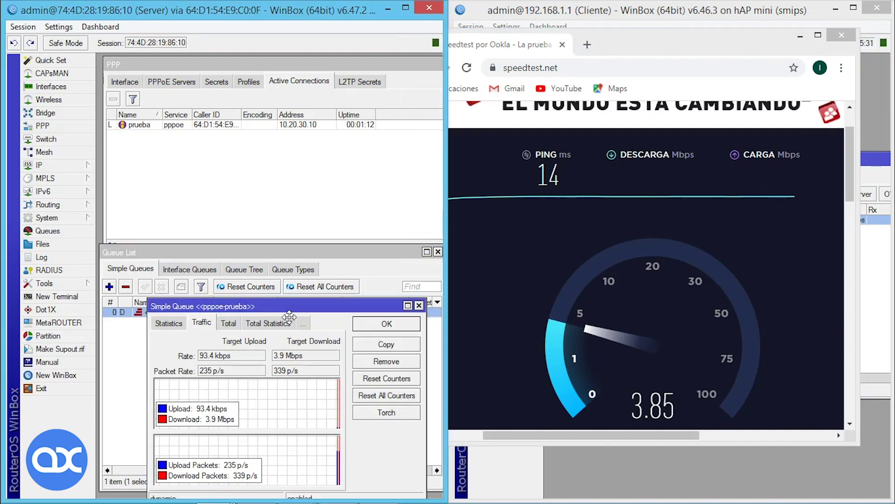
drag(289, 316, 289, 345)
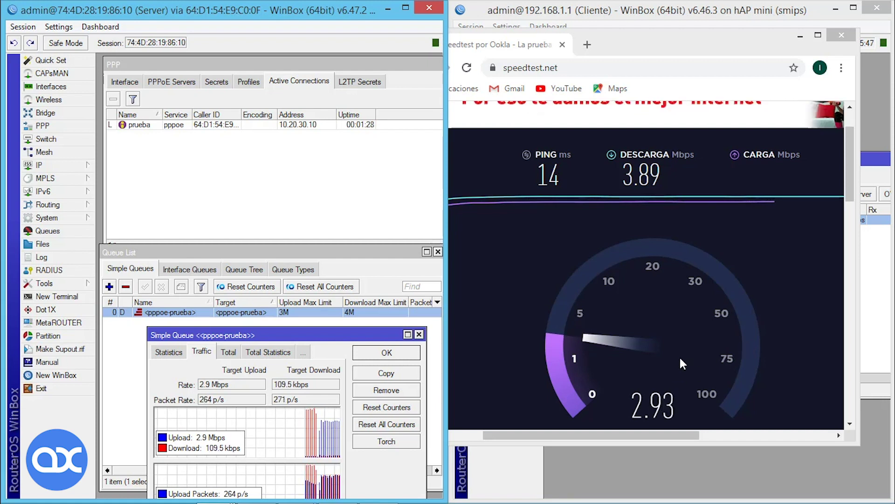
click(420, 334)
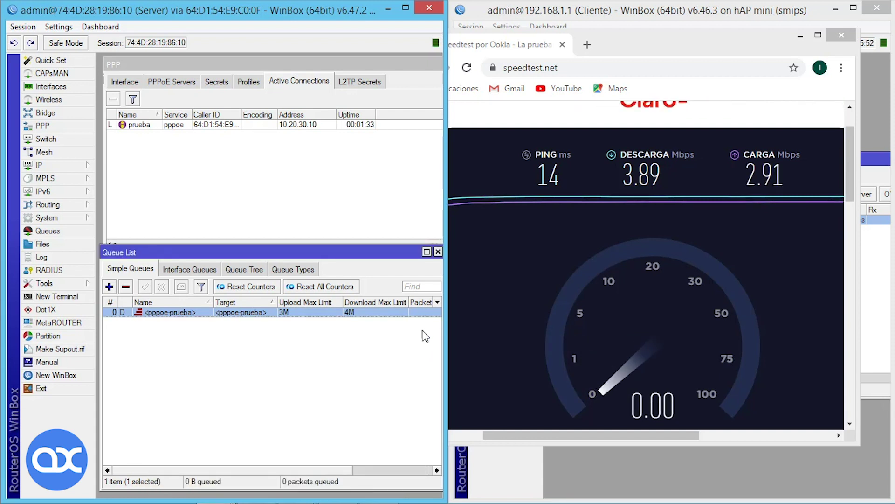
Hide Chrome and list the server's PPP profiles: profile1 at 3m/4m, profile2 at 2m/3m.
click(800, 36)
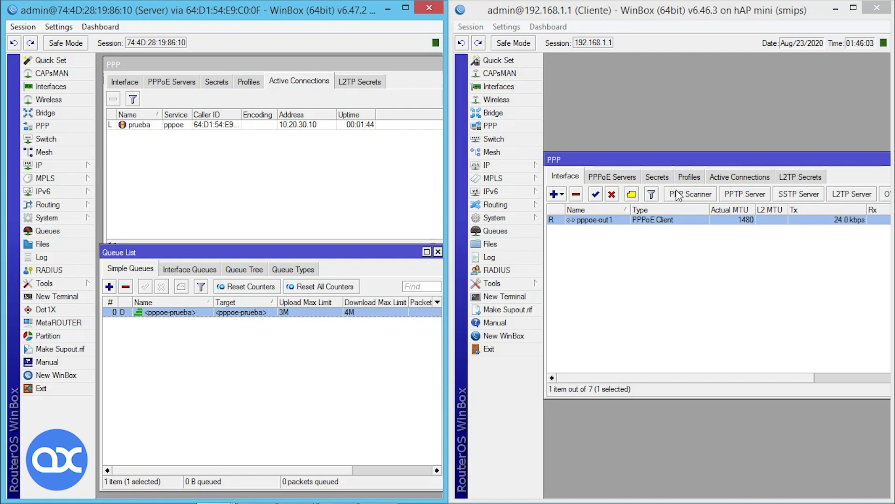
click(250, 84)
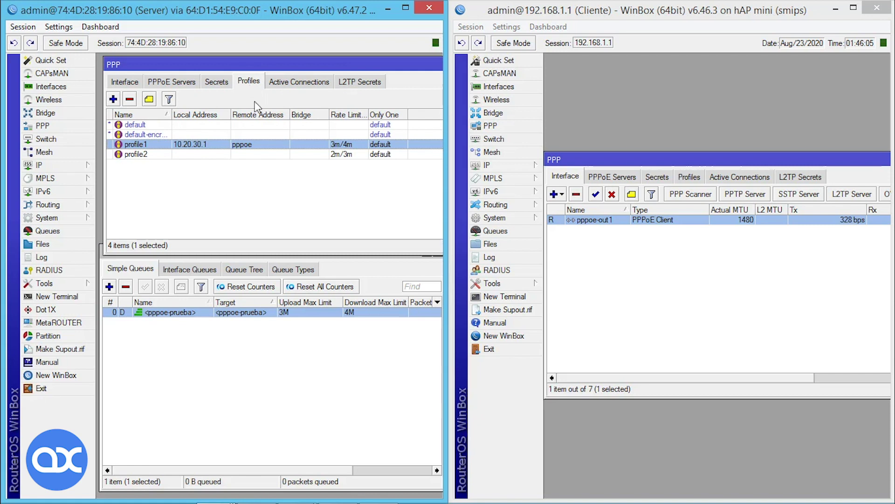